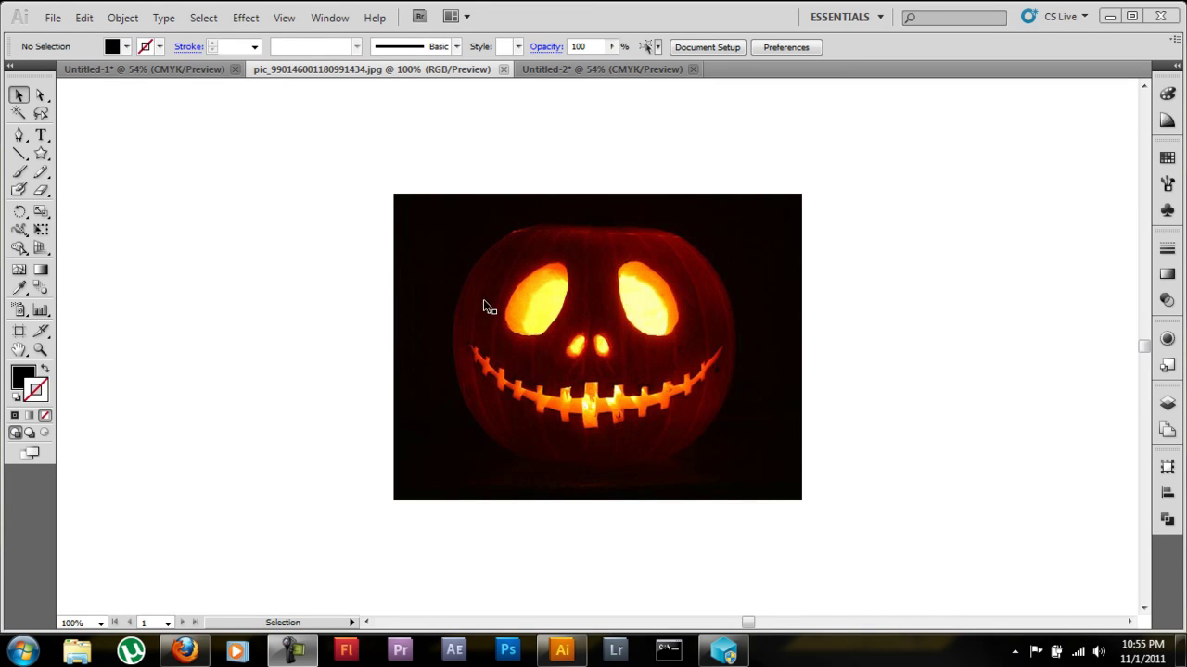
# Trace the pumpkin photo with Simple Trace and expand it, then undo back to the photo
pyautogui.click(586, 68)
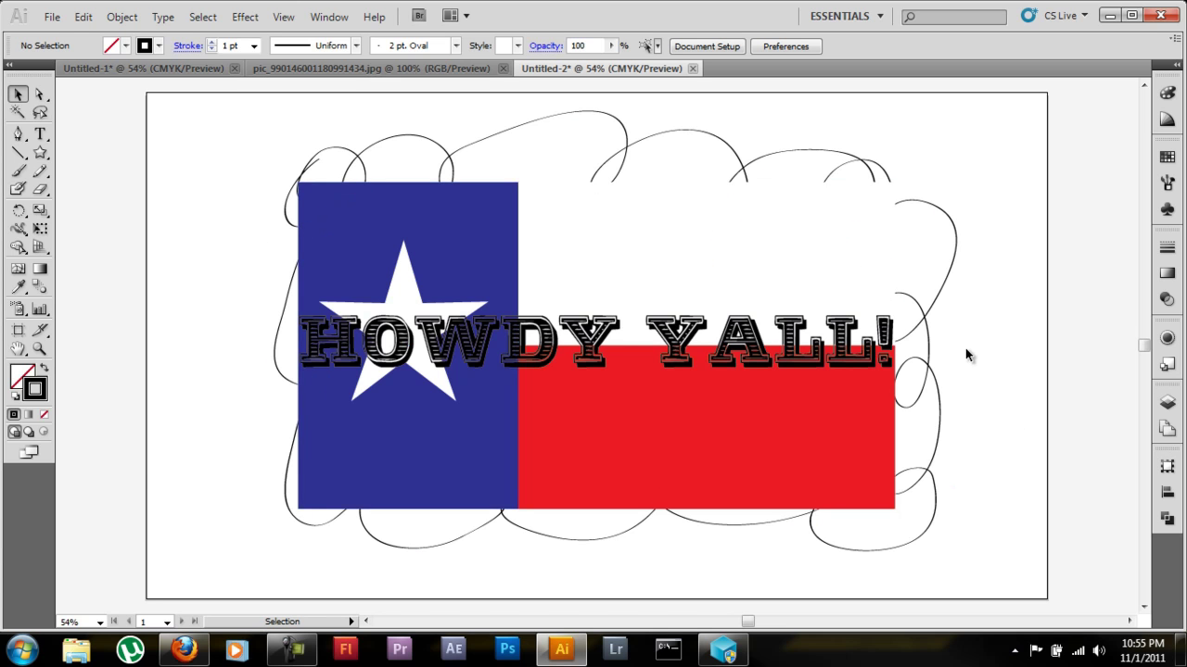
pyautogui.click(417, 70)
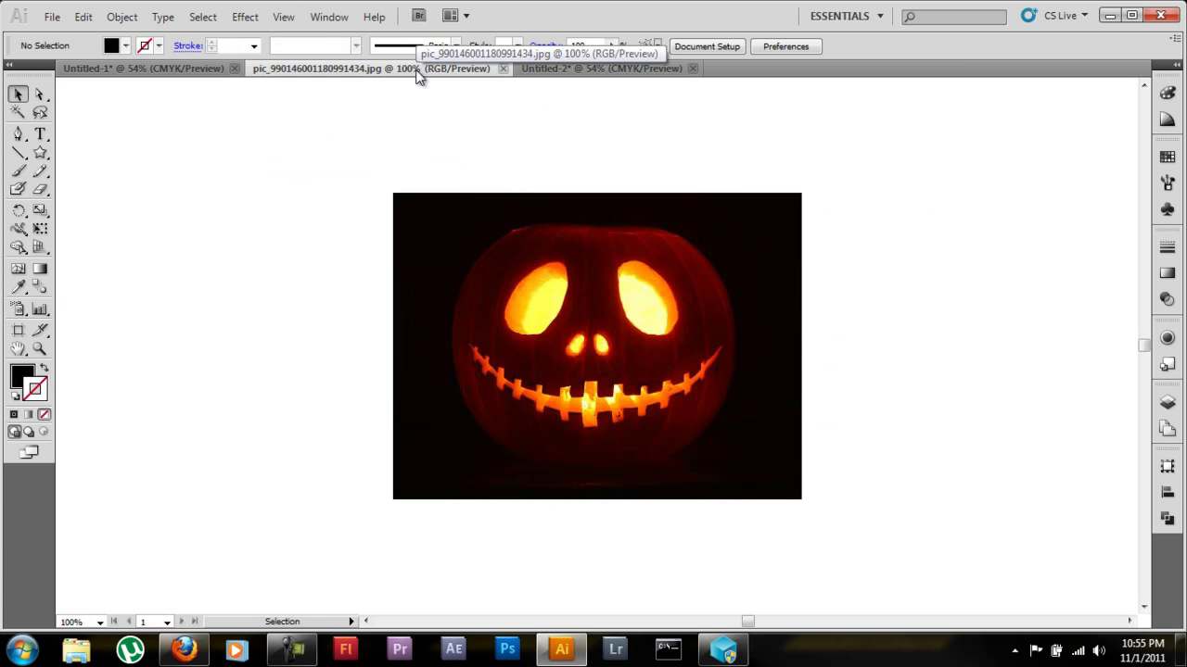
pyautogui.click(565, 268)
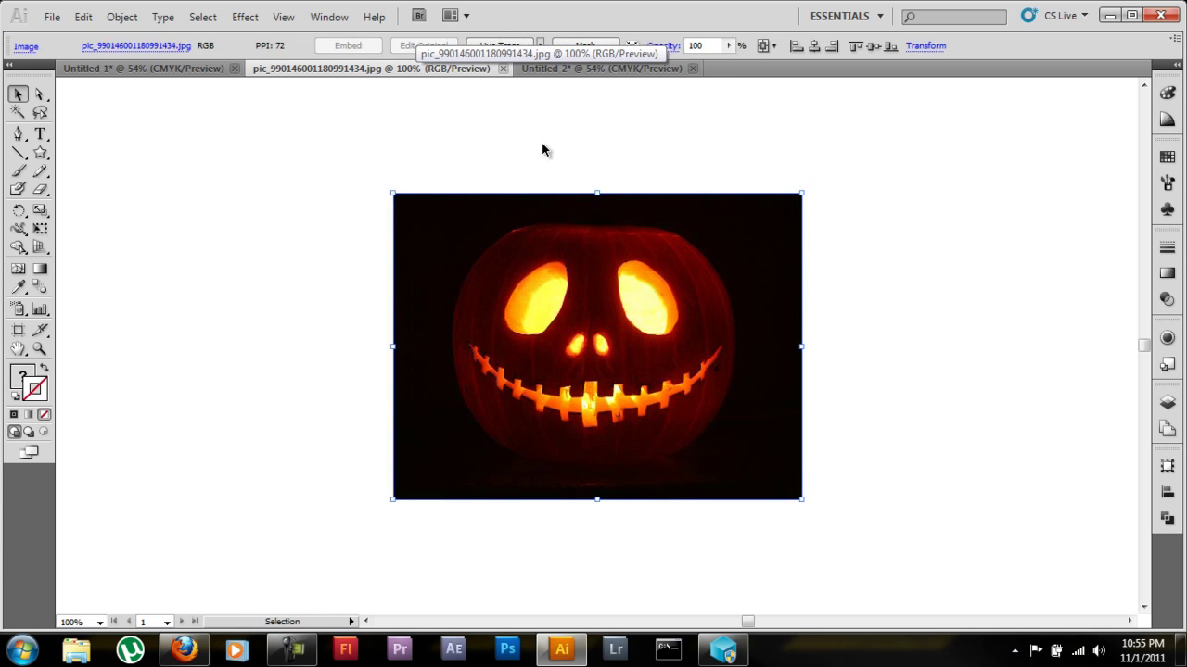
pyautogui.click(539, 45)
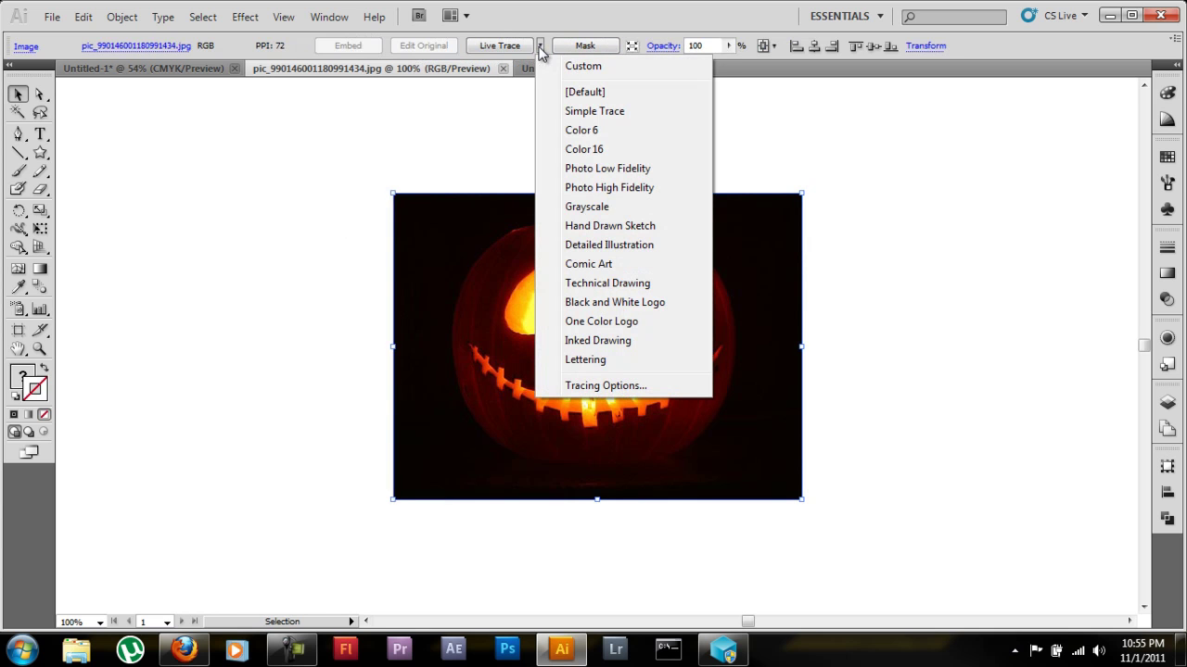
pyautogui.click(621, 113)
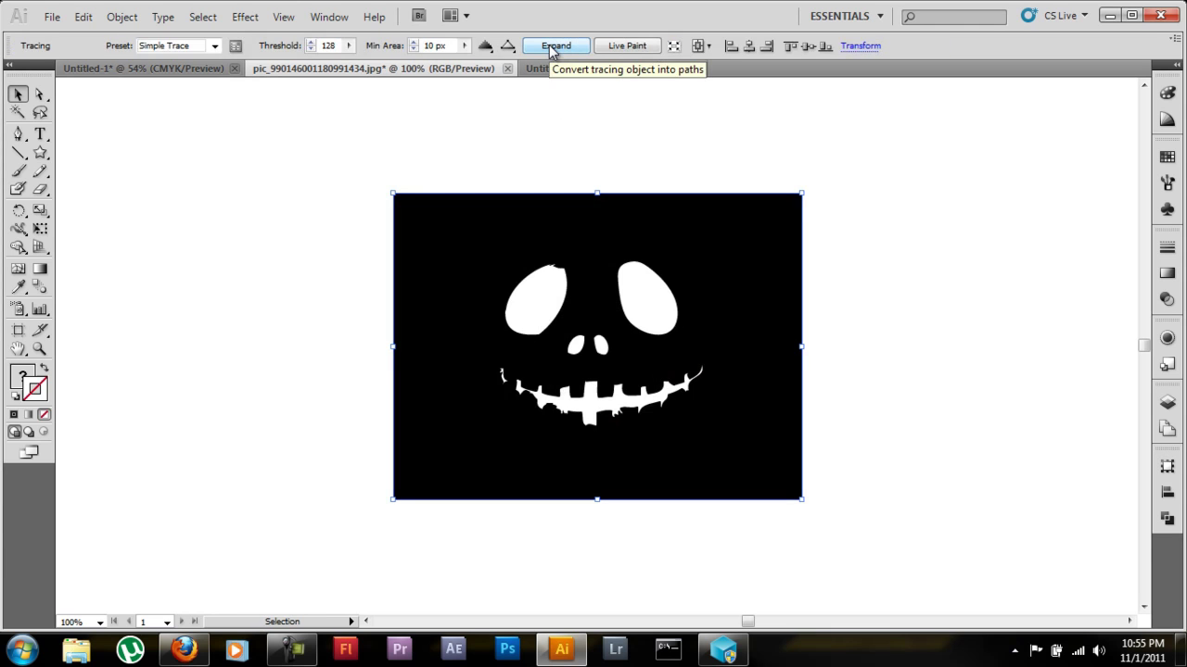
pyautogui.click(552, 49)
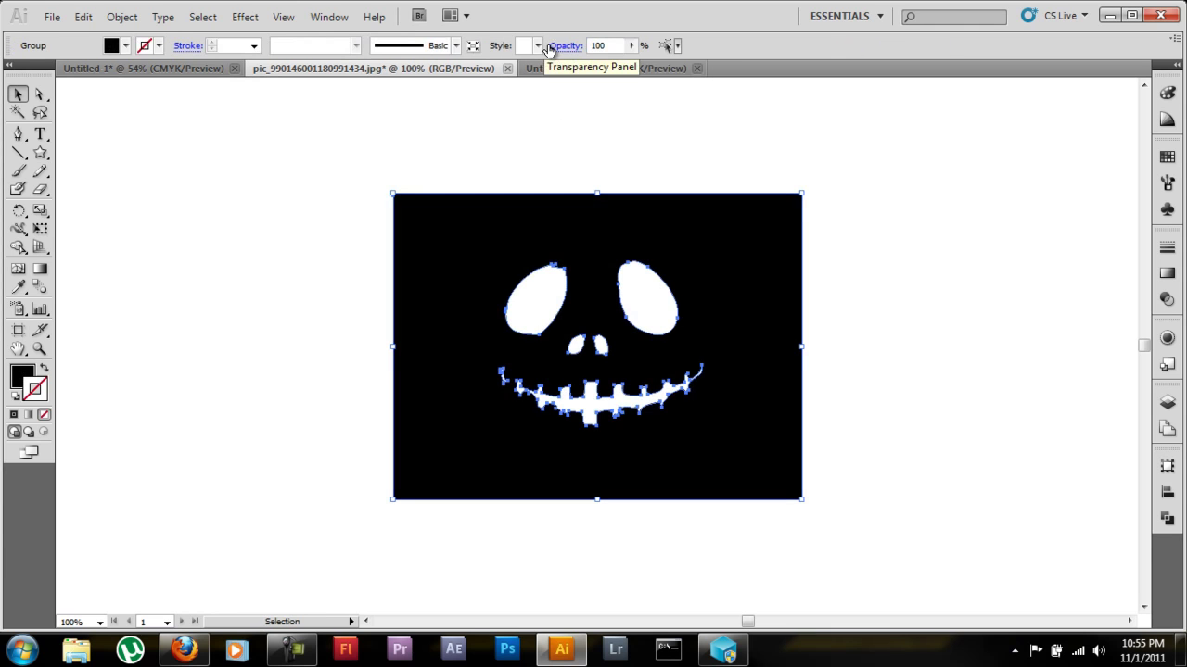
pyautogui.click(40, 94)
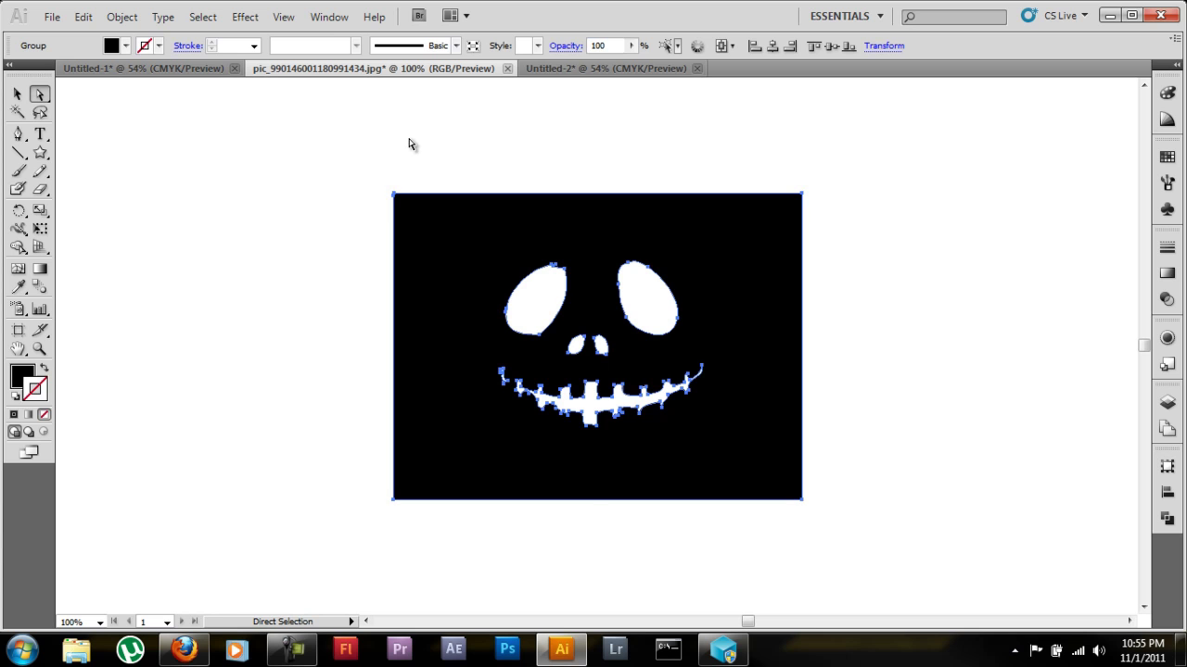
pyautogui.hotkey('ctrl', 'z')
pyautogui.hotkey('ctrl', 'z')
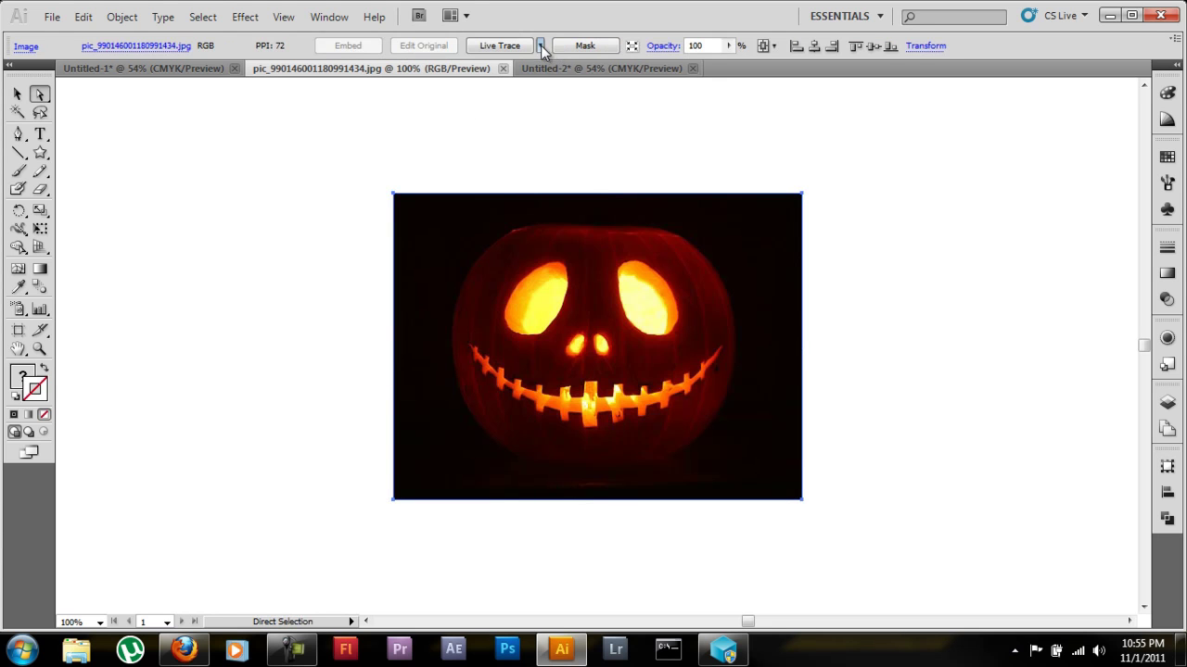
# Try another tracing preset and undo it, then reapply Simple Trace and expand into paths
pyautogui.click(540, 47)
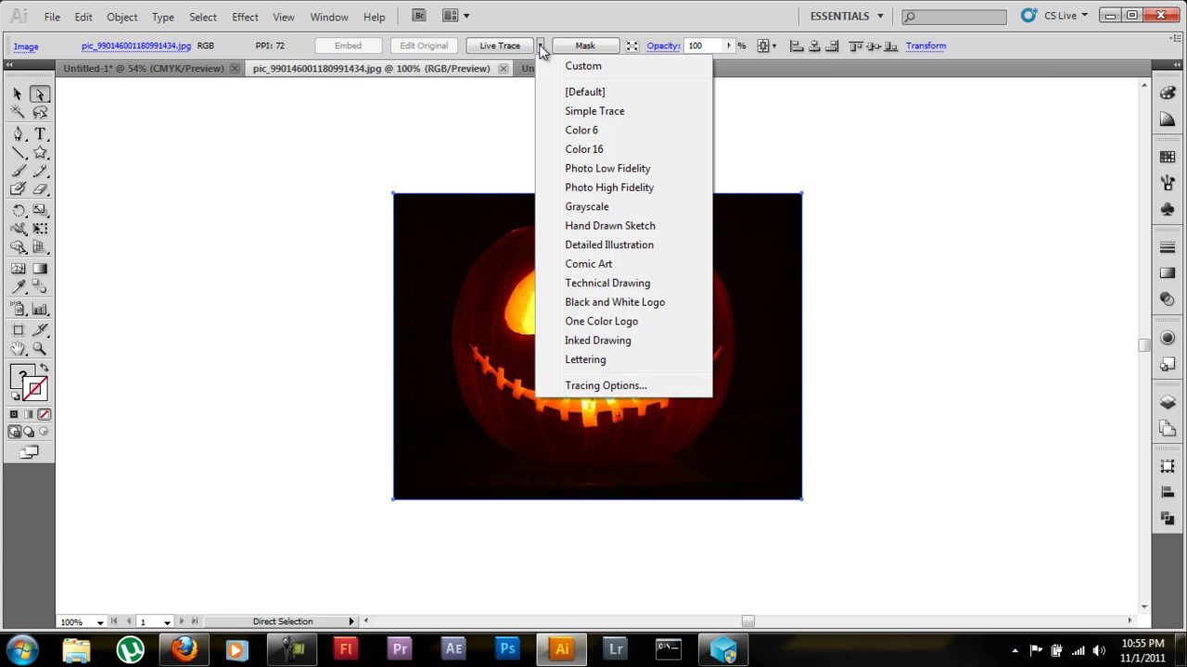
pyautogui.click(648, 249)
pyautogui.hotkey('ctrl', 'z')
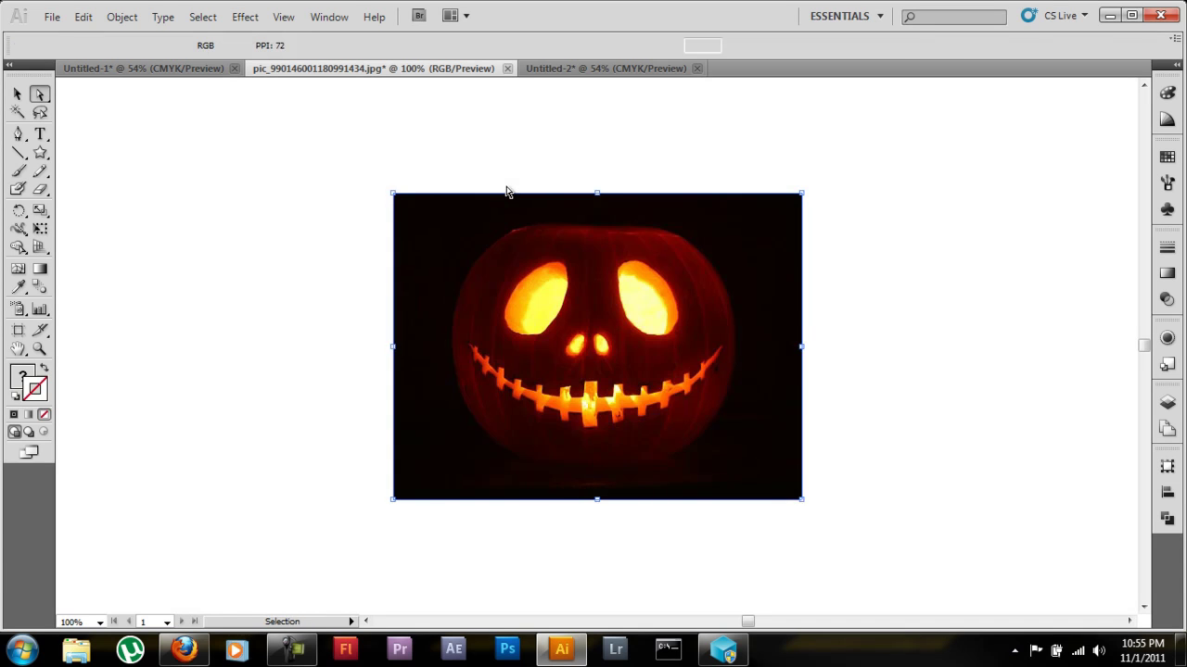
pyautogui.click(507, 192)
pyautogui.click(540, 47)
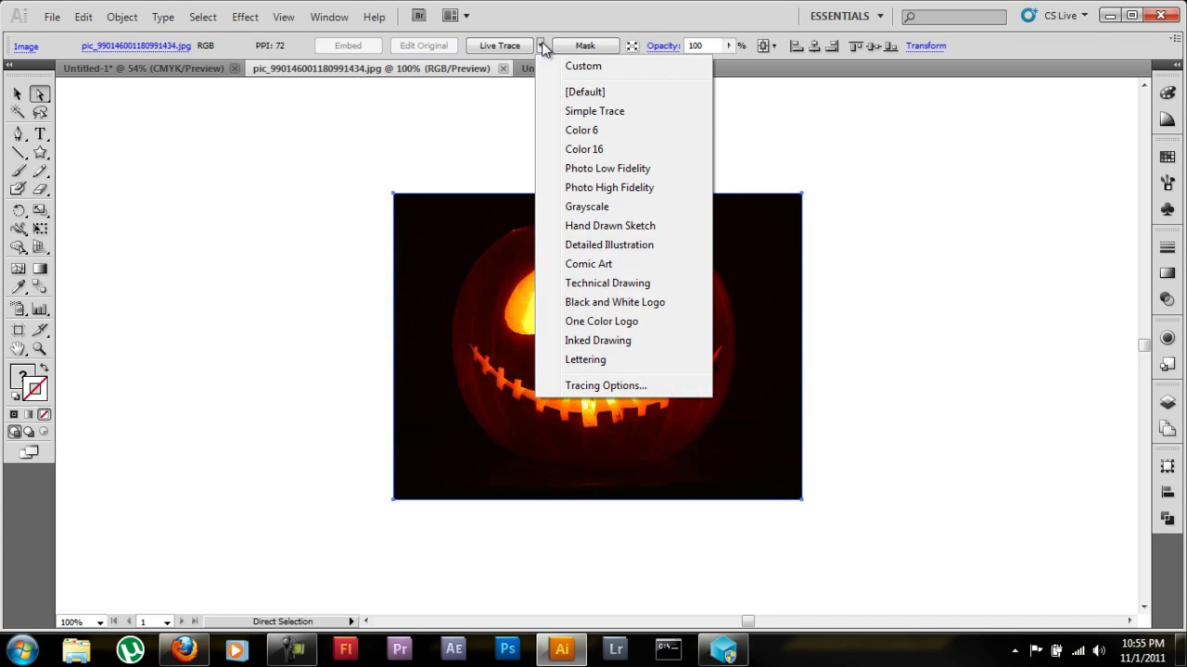
pyautogui.click(645, 112)
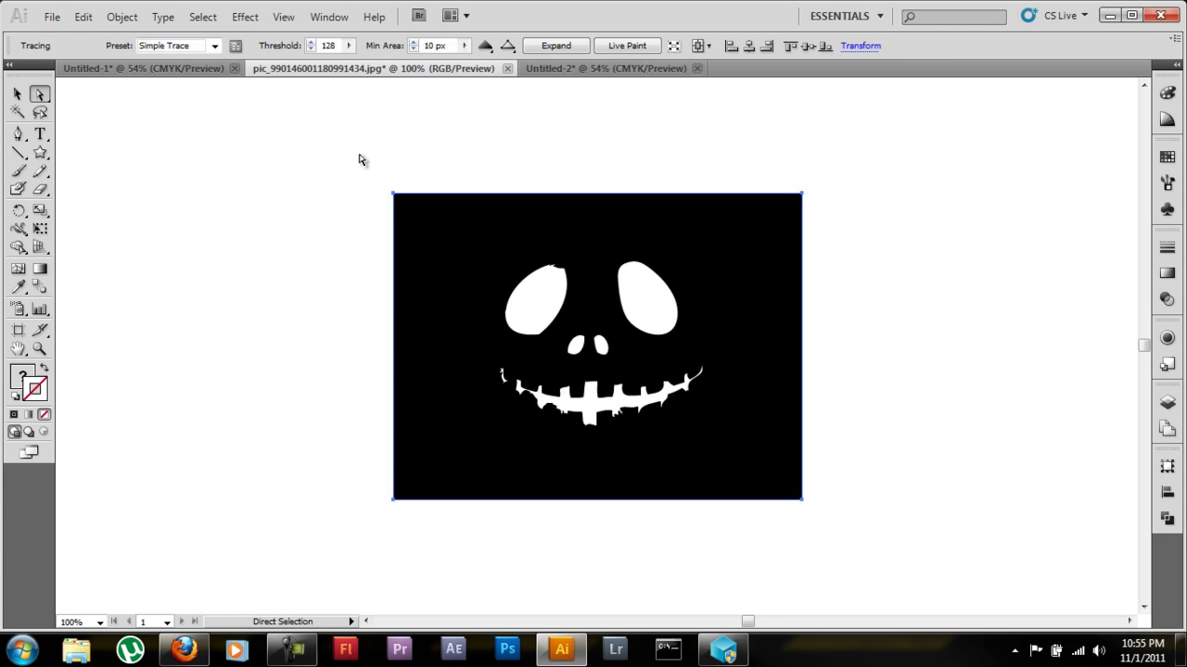
pyautogui.click(580, 47)
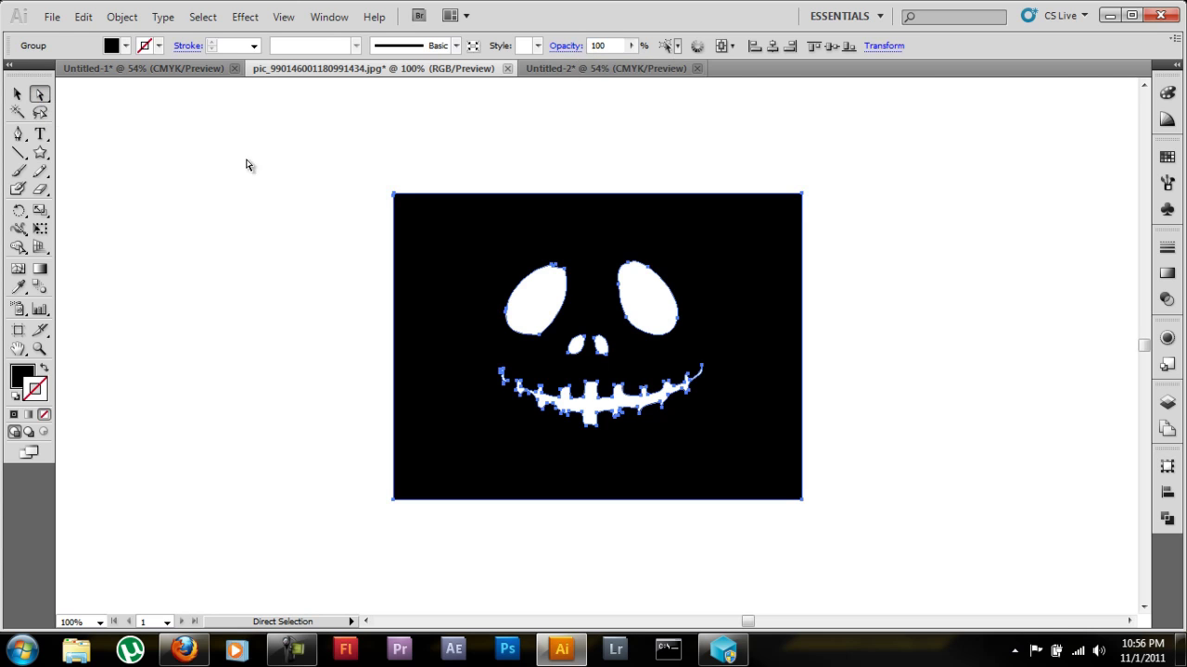
# Delete the traced black background path with Direct Selection, leaving the eyes, nose and grin
pyautogui.click(422, 185)
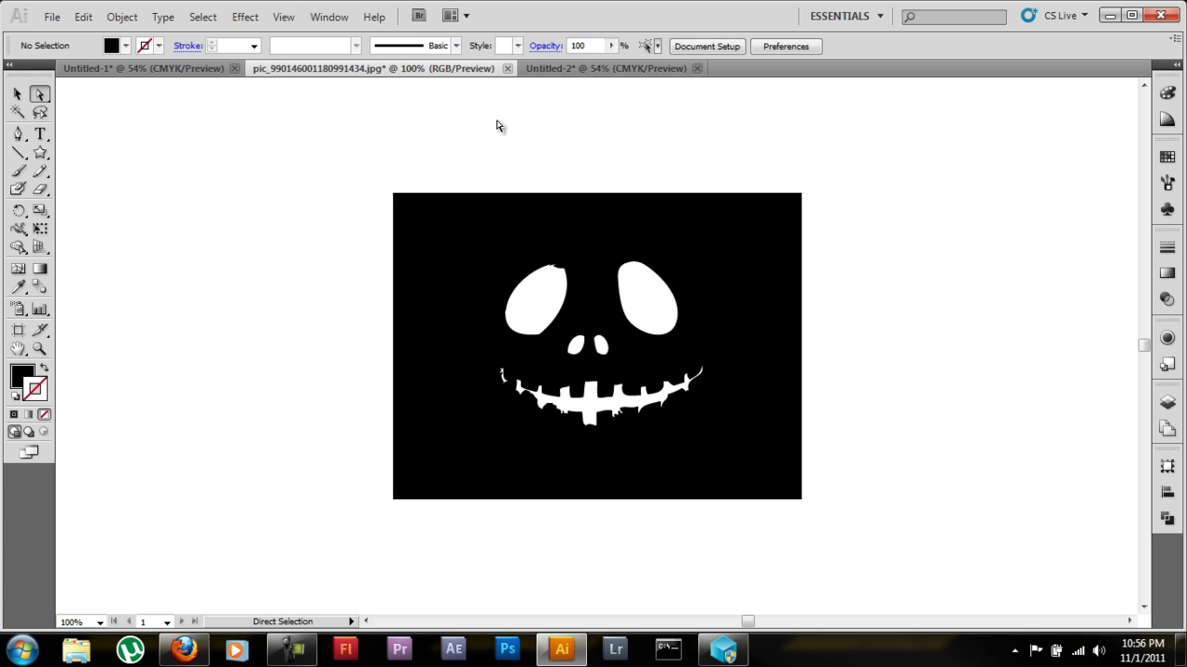
pyautogui.click(434, 195)
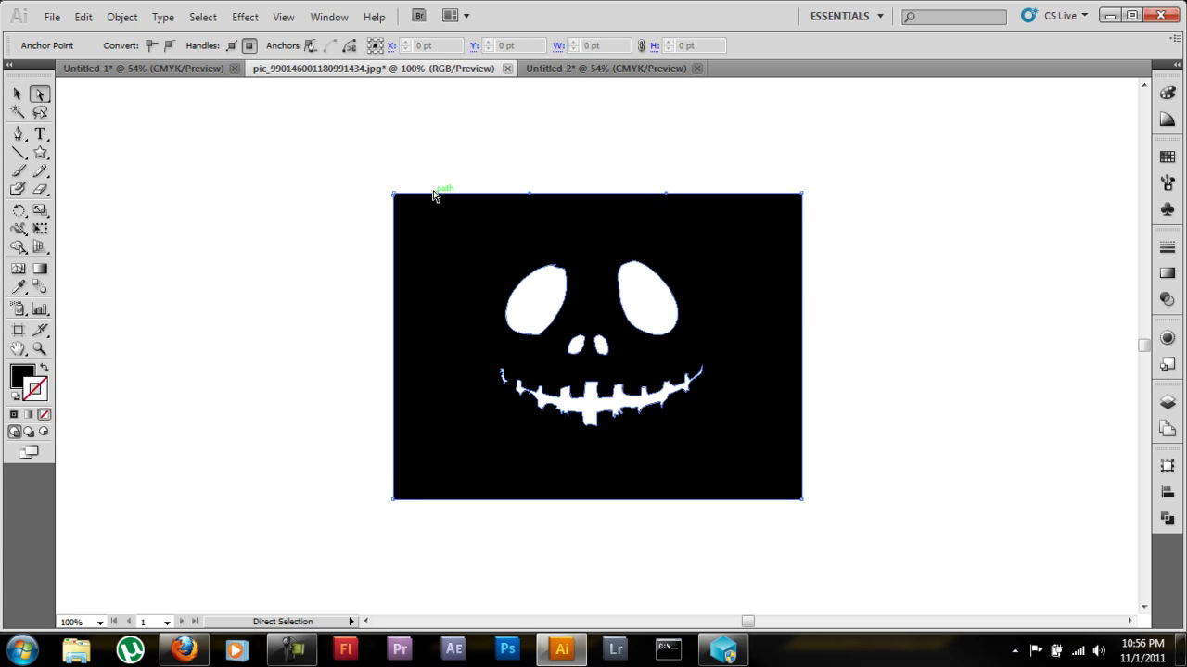
pyautogui.click(434, 195)
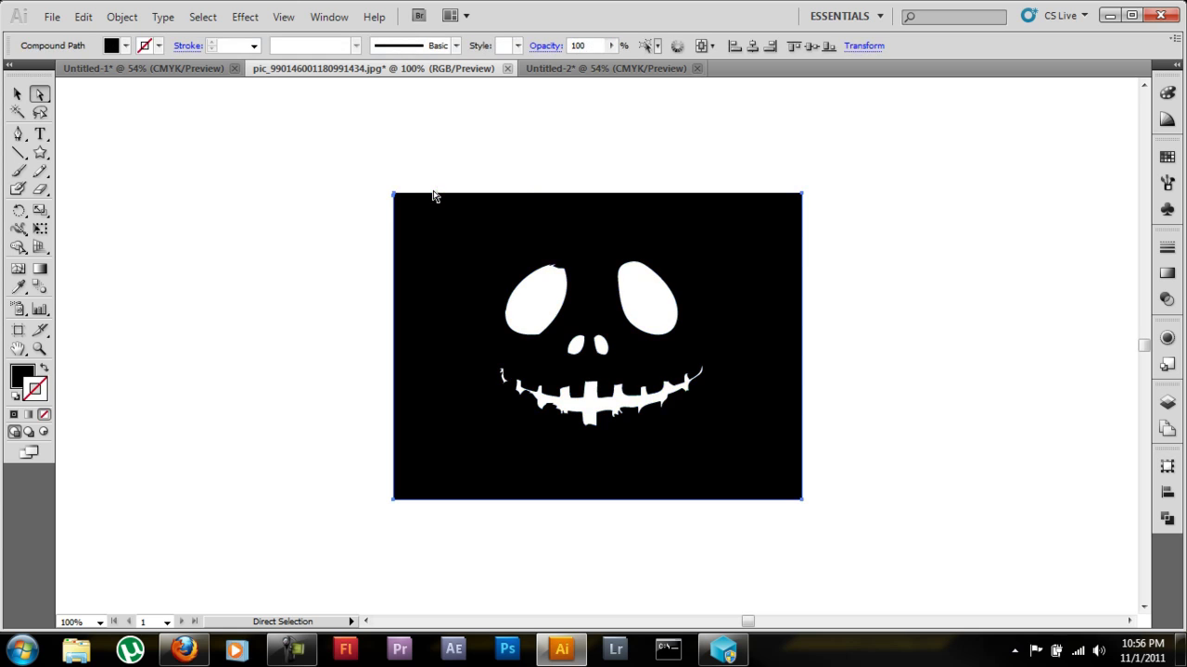
pyautogui.press('Delete')
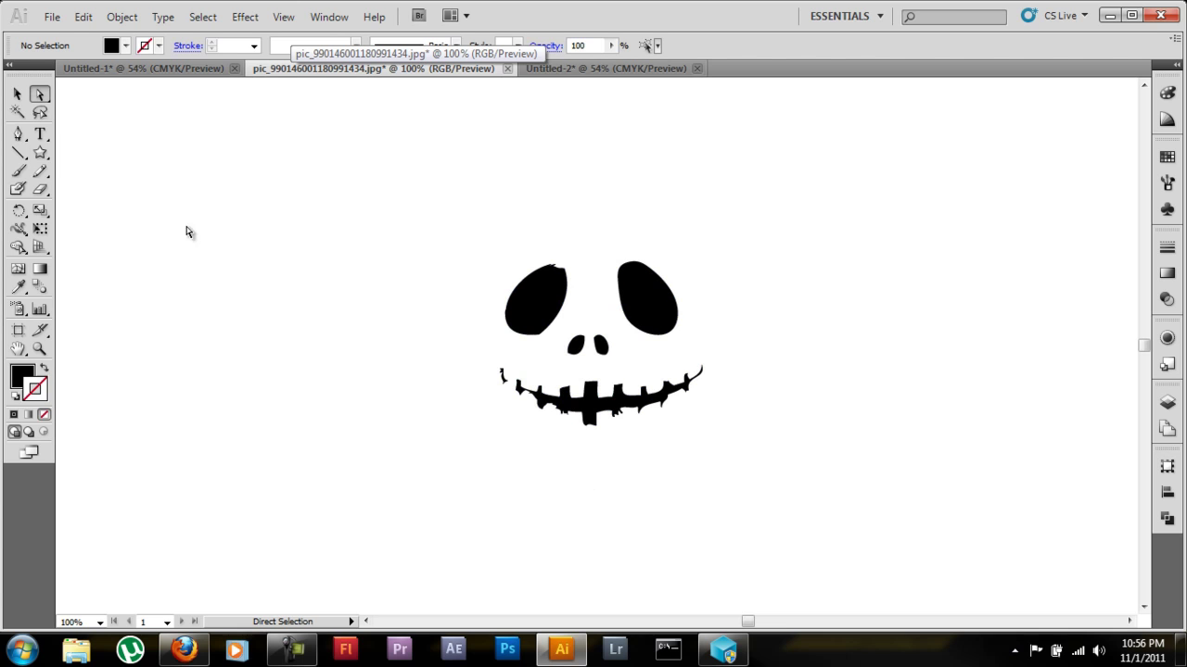
pyautogui.click(18, 95)
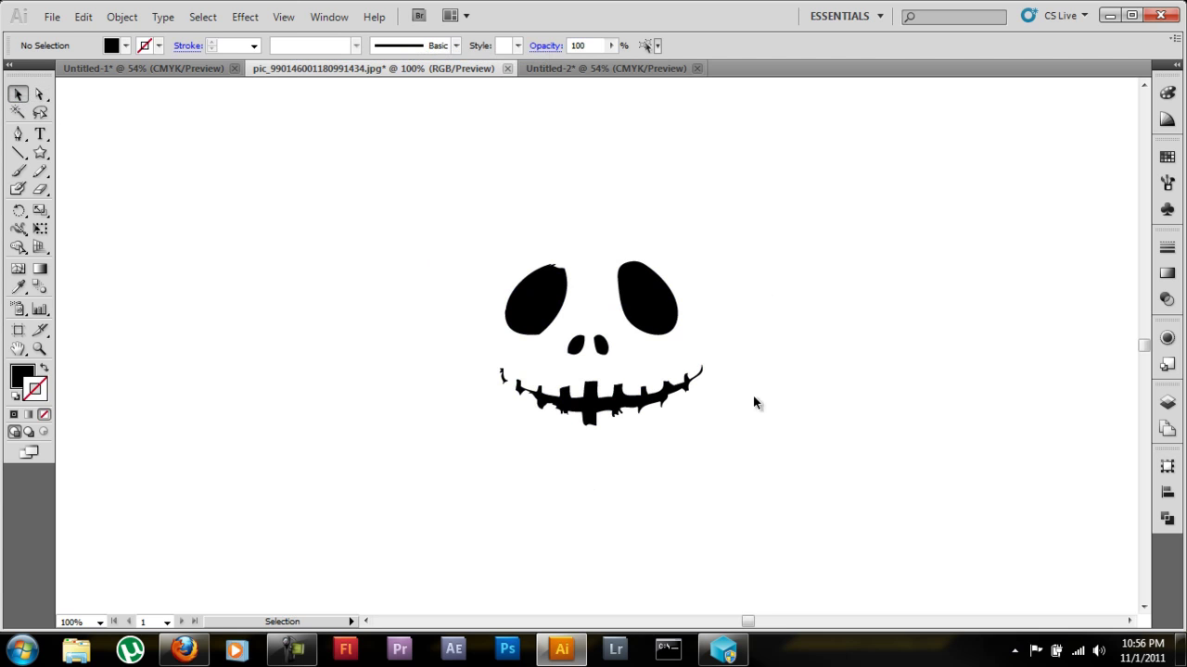
# Select the jack-o'-lantern face group and open its fill colour picker
pyautogui.click(553, 299)
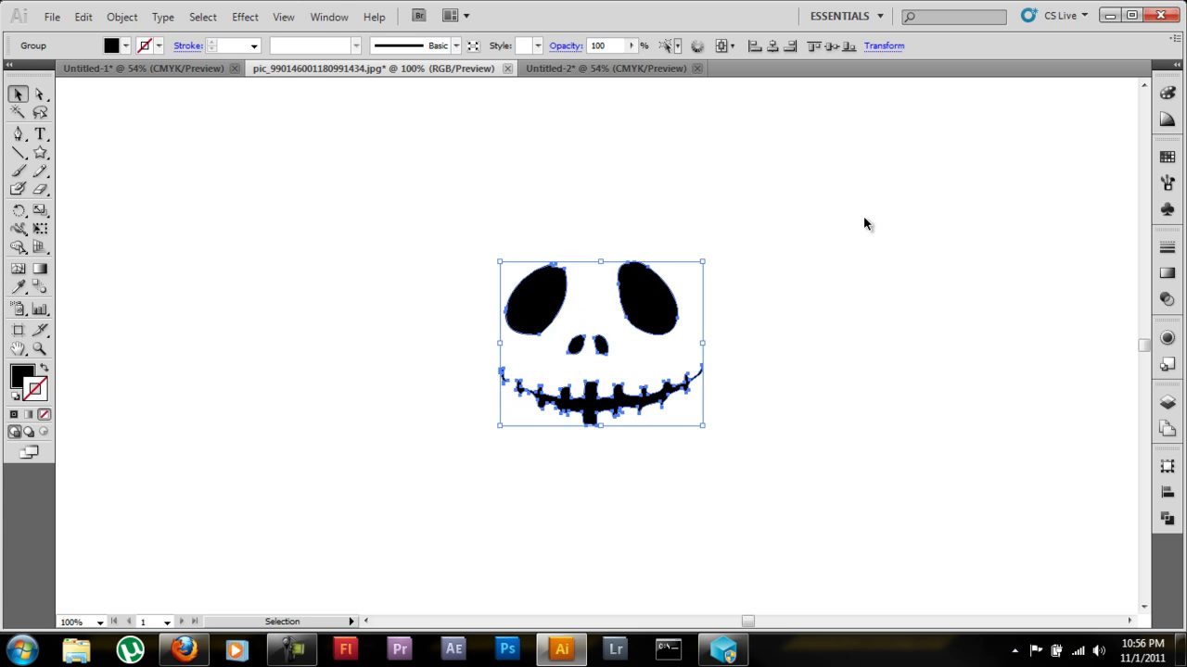
pyautogui.click(1167, 119)
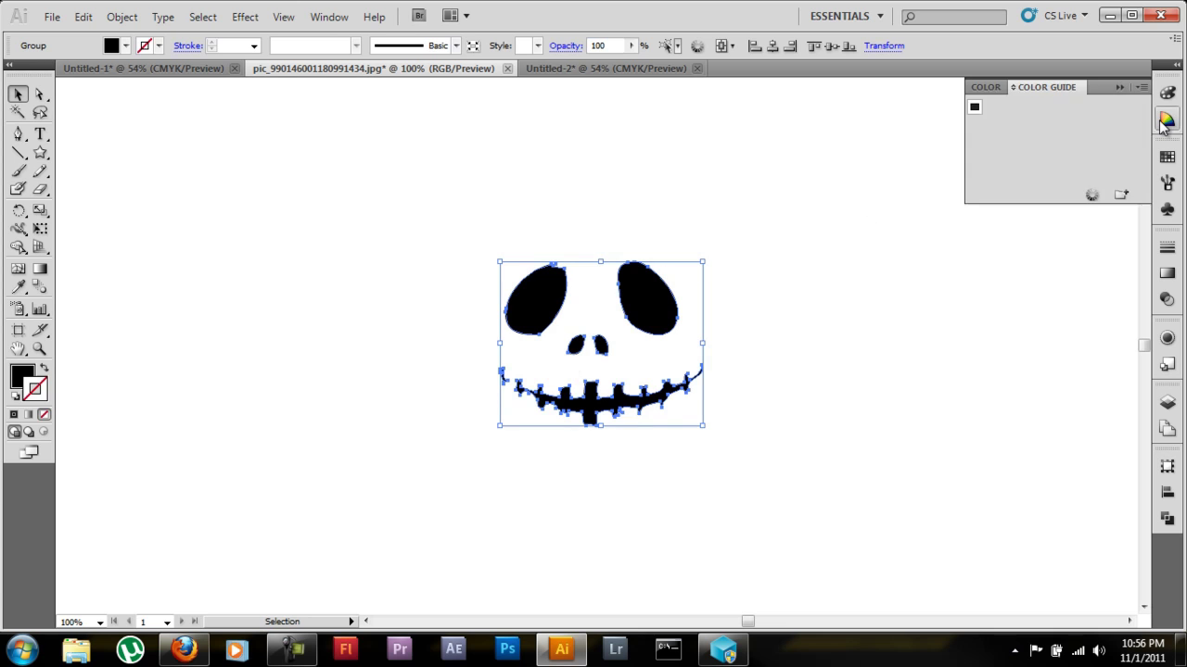
pyautogui.click(1040, 228)
pyautogui.click(654, 313)
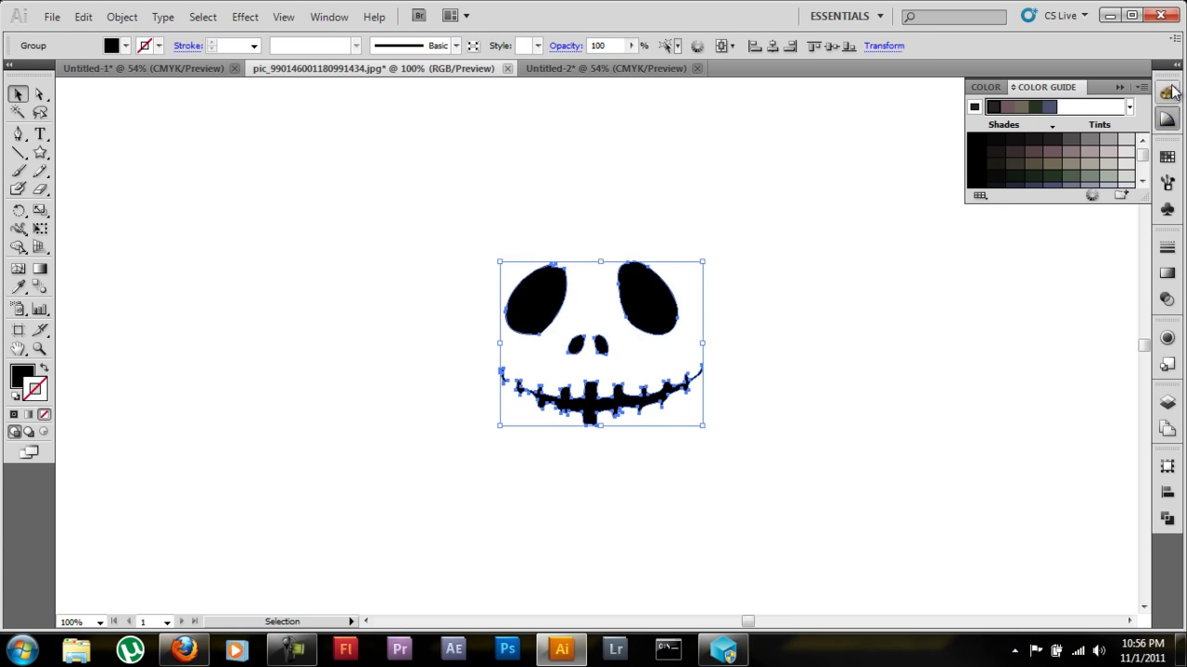
pyautogui.click(1168, 94)
pyautogui.doubleClick(980, 110)
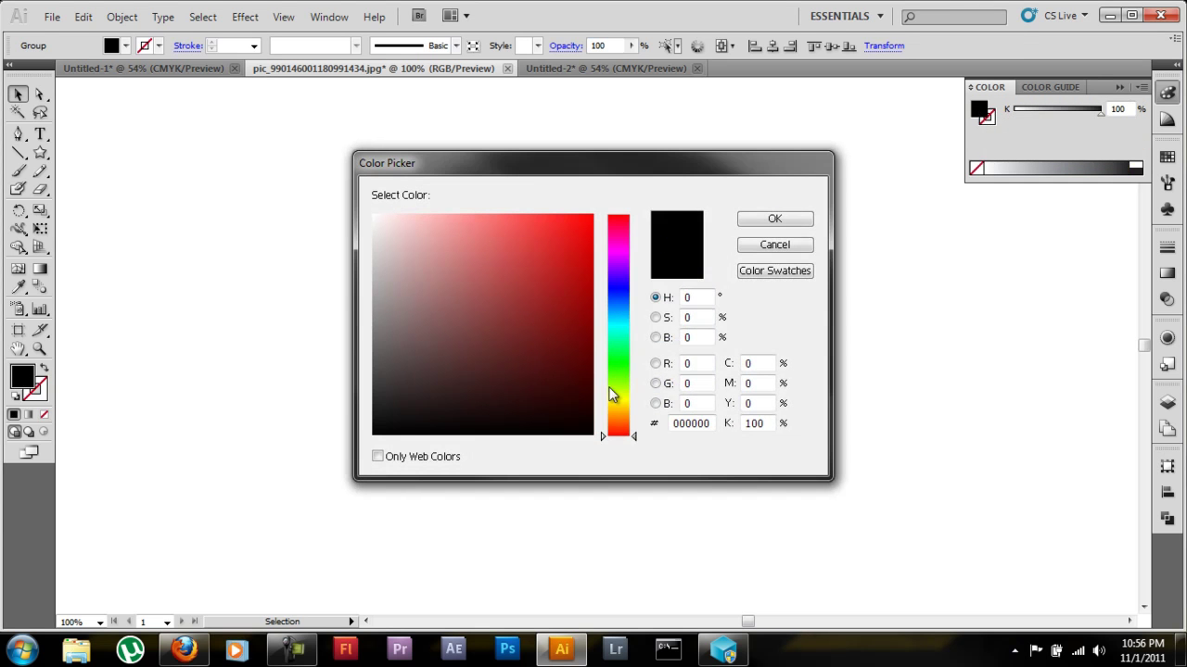
# Try an orange fill, then undo and redo until the face is solid K 100 black
pyautogui.click(612, 426)
pyautogui.moveTo(611, 427); pyautogui.dragTo(612, 421)
pyautogui.moveTo(592, 258); pyautogui.dragTo(592, 290)
pyautogui.click(799, 217)
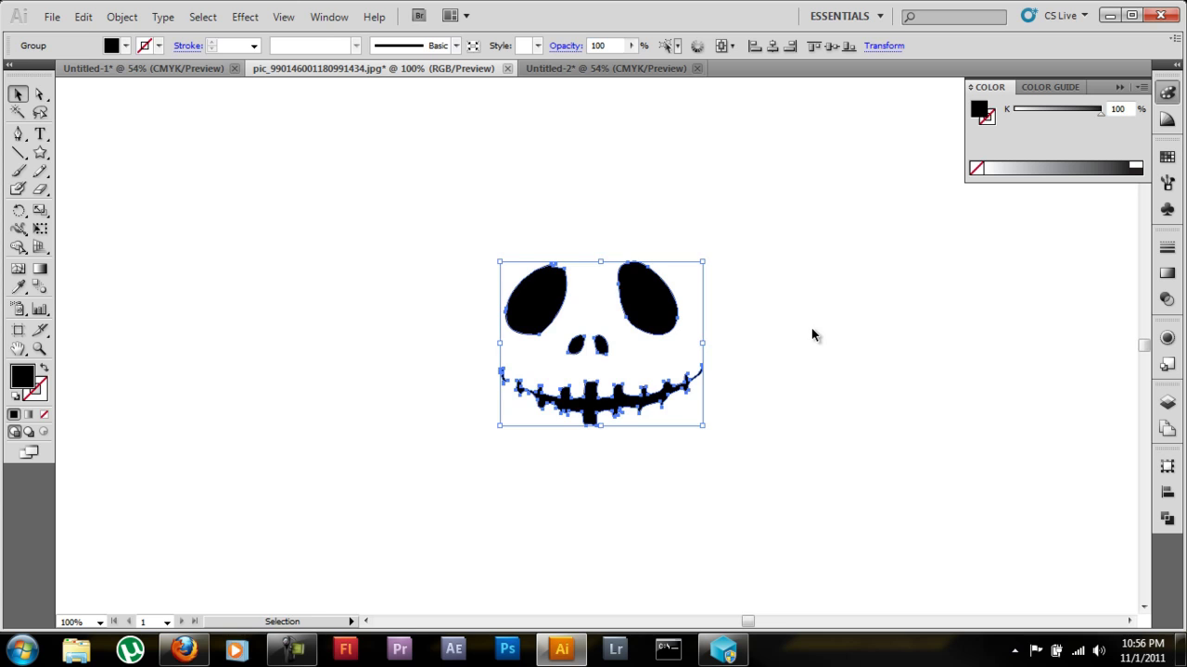
pyautogui.hotkey('ctrl', 'z')
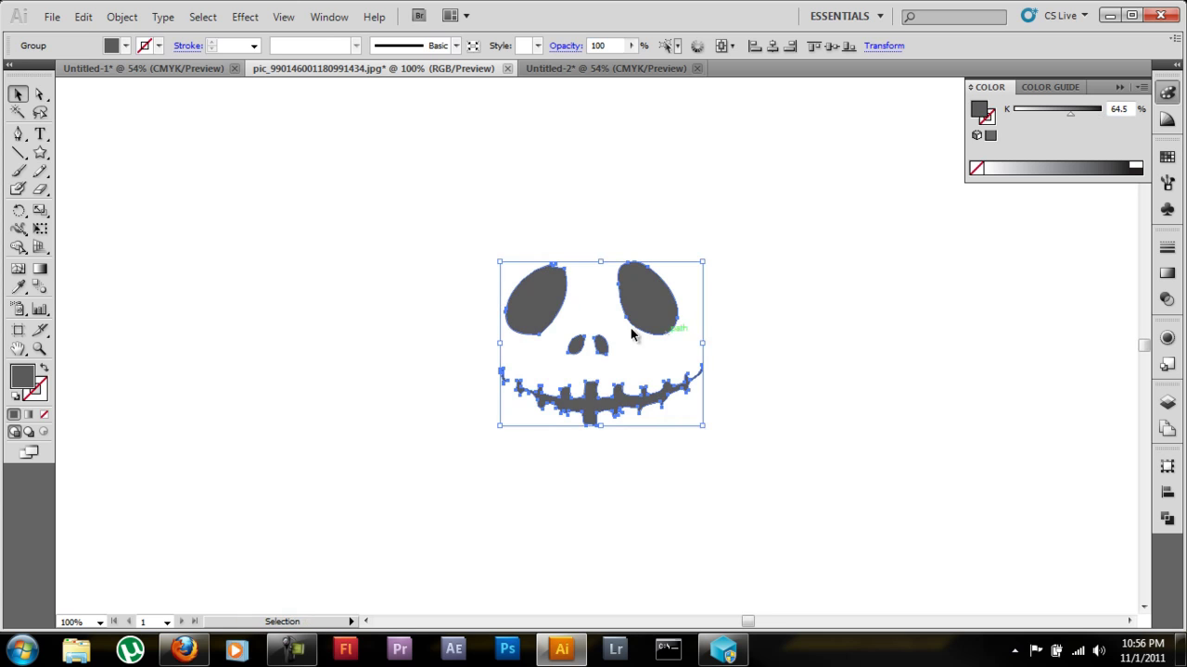
pyautogui.hotkey('ctrl', 'shift', 'z')
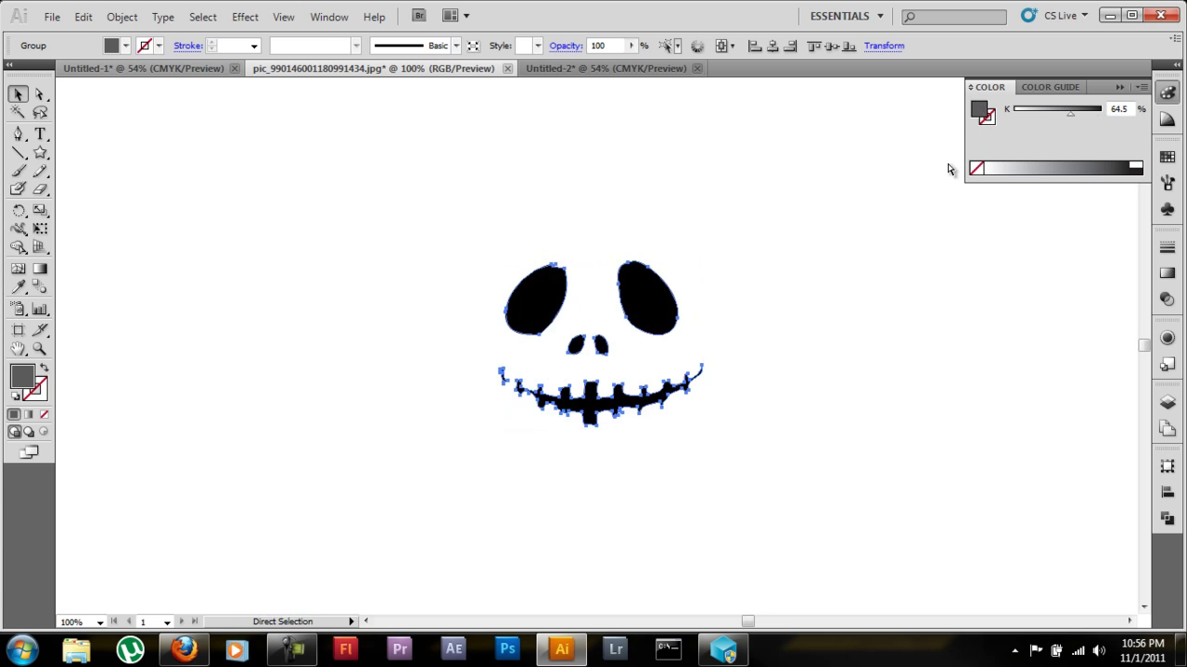
pyautogui.hotkey('ctrl', 'shift', 'z')
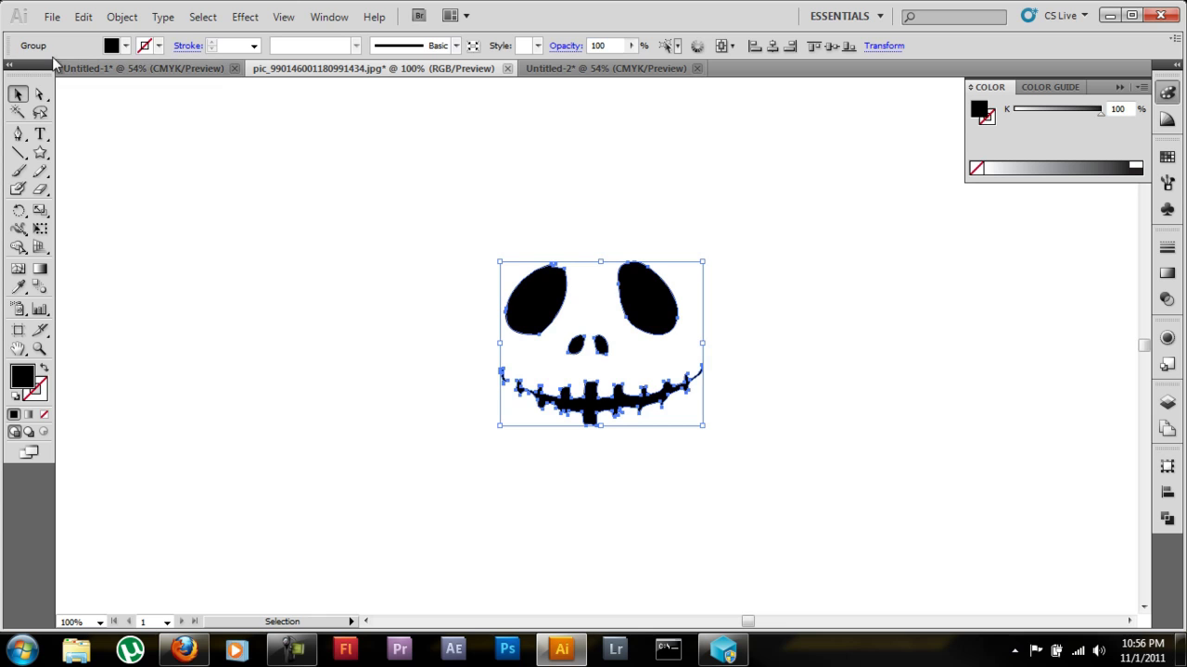
# Create a new RGB process swatch with red at 255, orange-red, filling the face
pyautogui.click(127, 46)
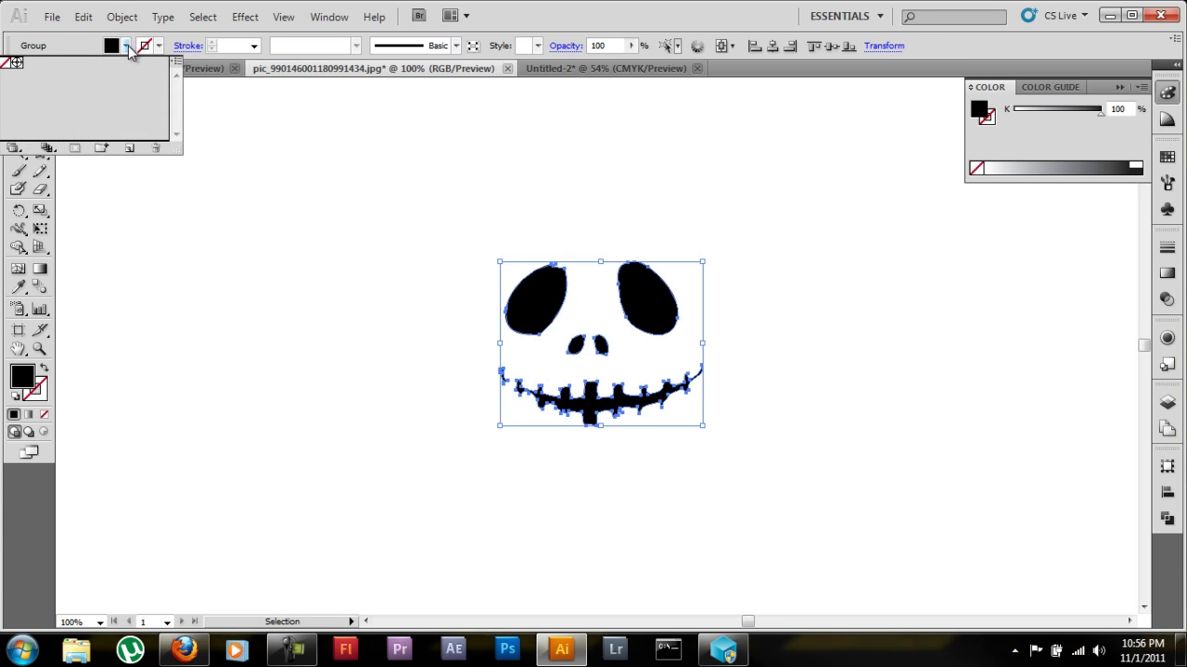
pyautogui.click(135, 150)
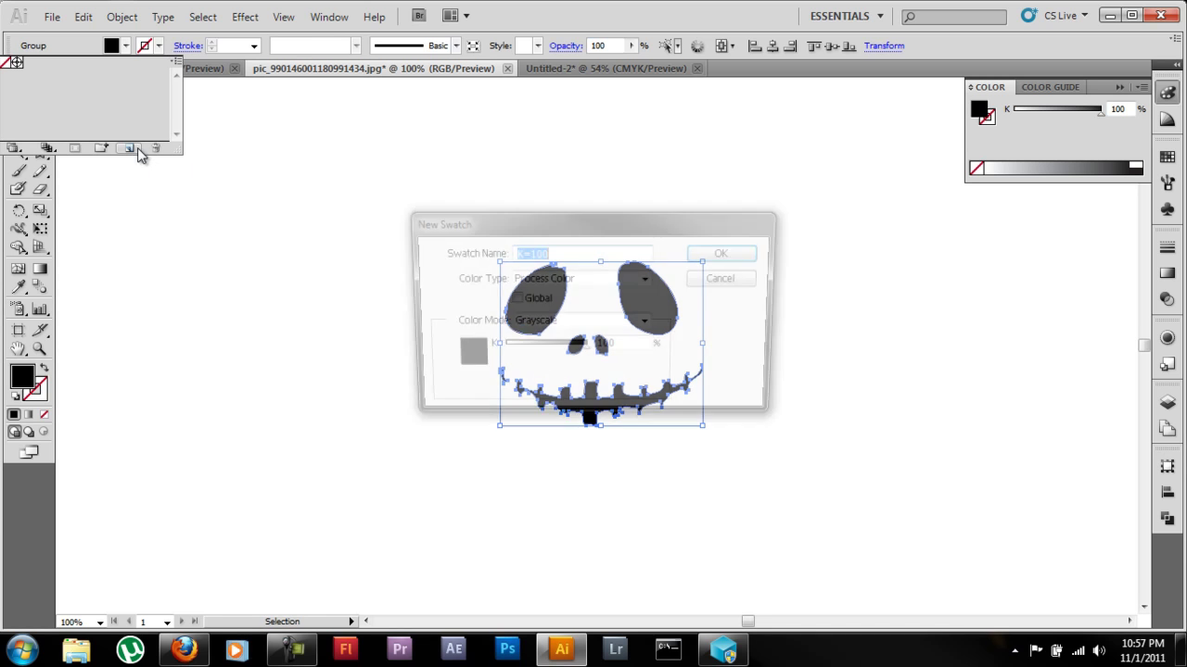
pyautogui.click(640, 281)
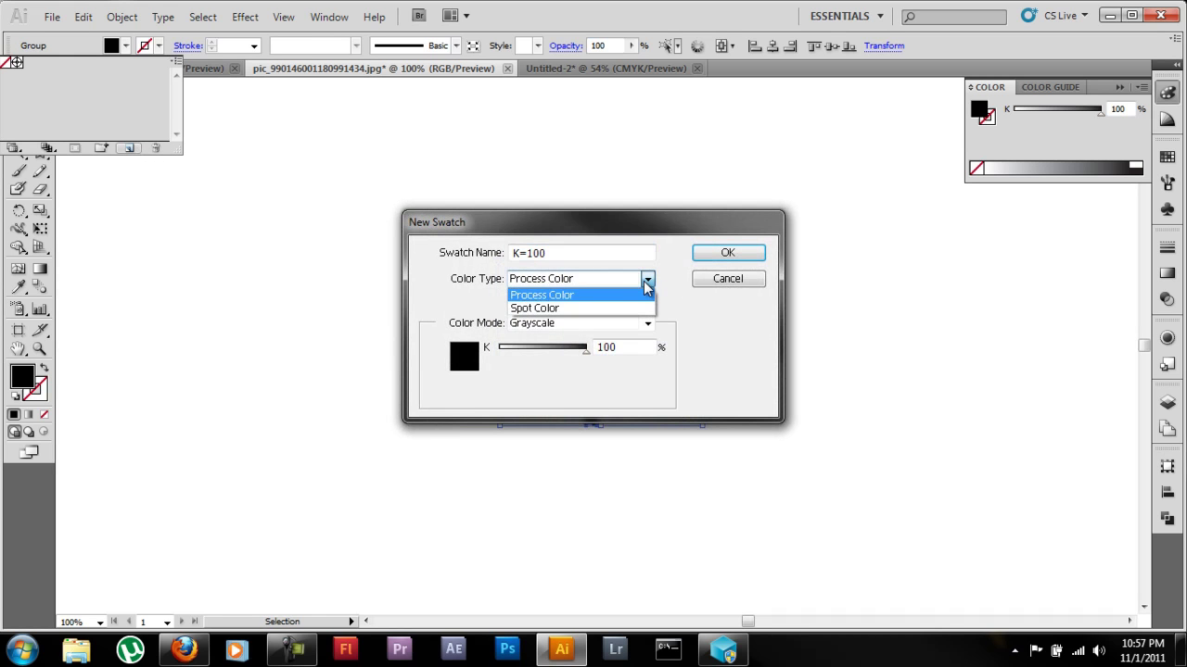
pyautogui.click(636, 293)
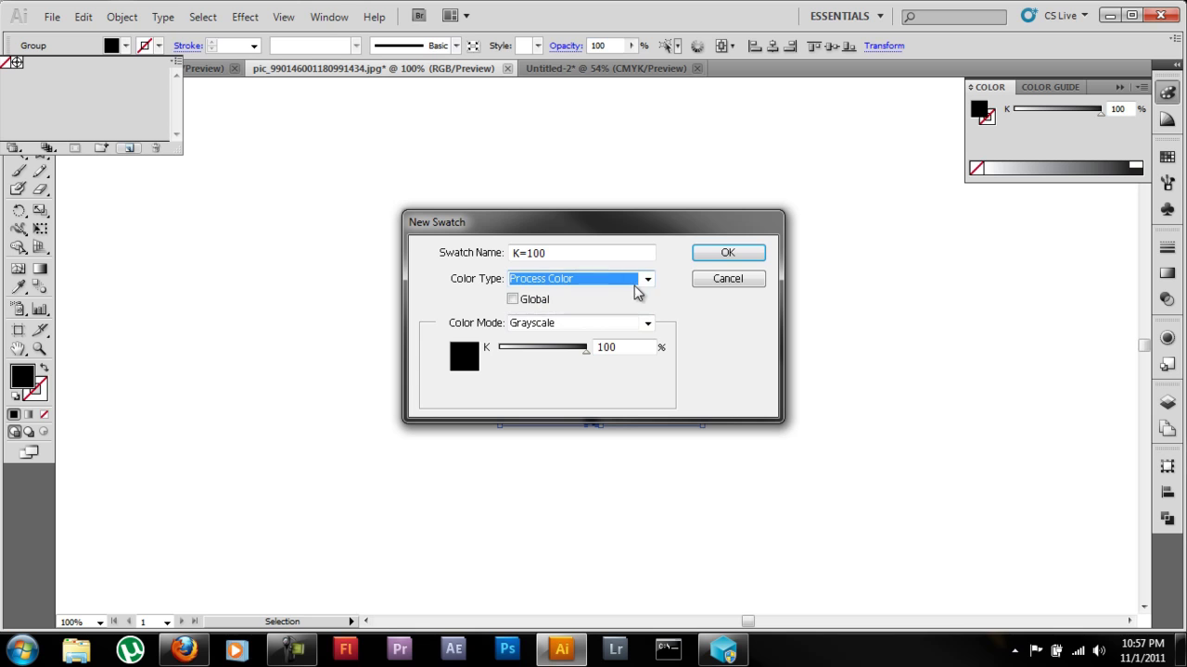
pyautogui.click(547, 324)
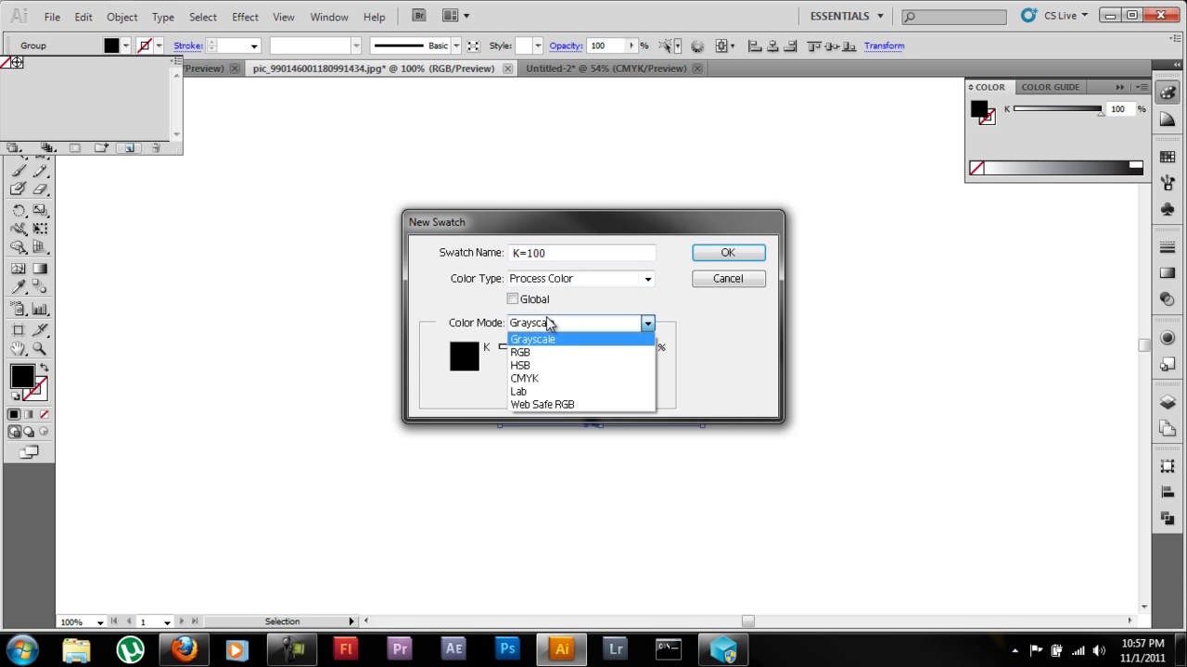
pyautogui.click(547, 348)
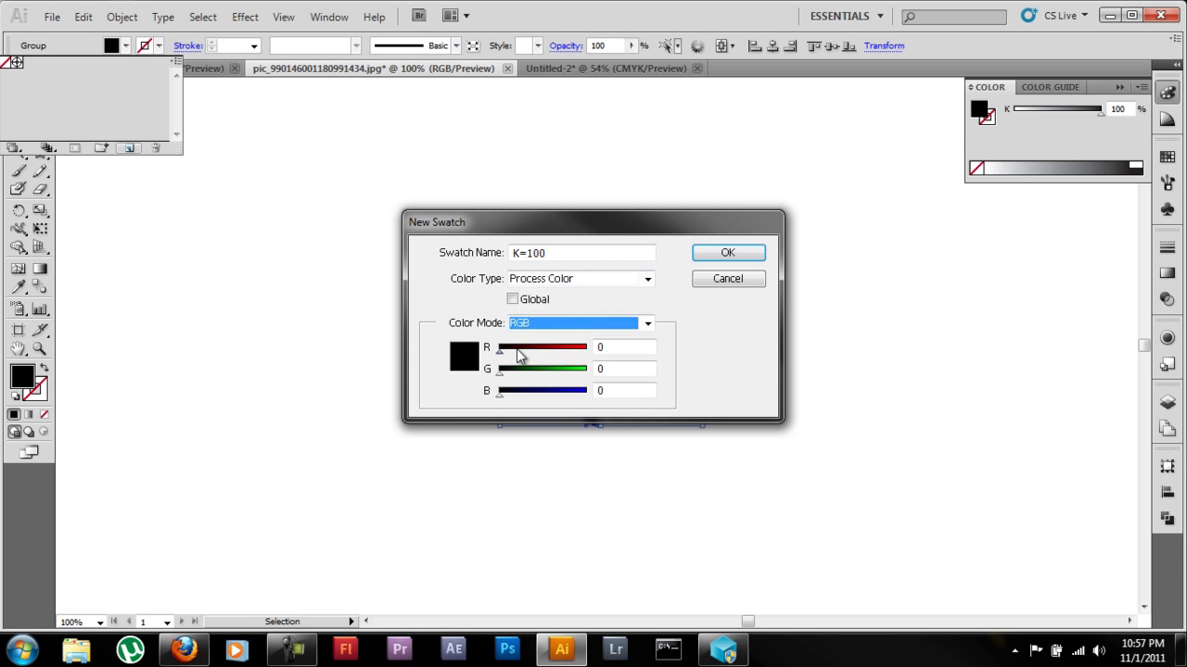
pyautogui.moveTo(501, 354)
pyautogui.mouseDown()
pyautogui.moveTo(561, 348)
pyautogui.moveTo(500, 350)
pyautogui.mouseUp()
pyautogui.click(647, 324)
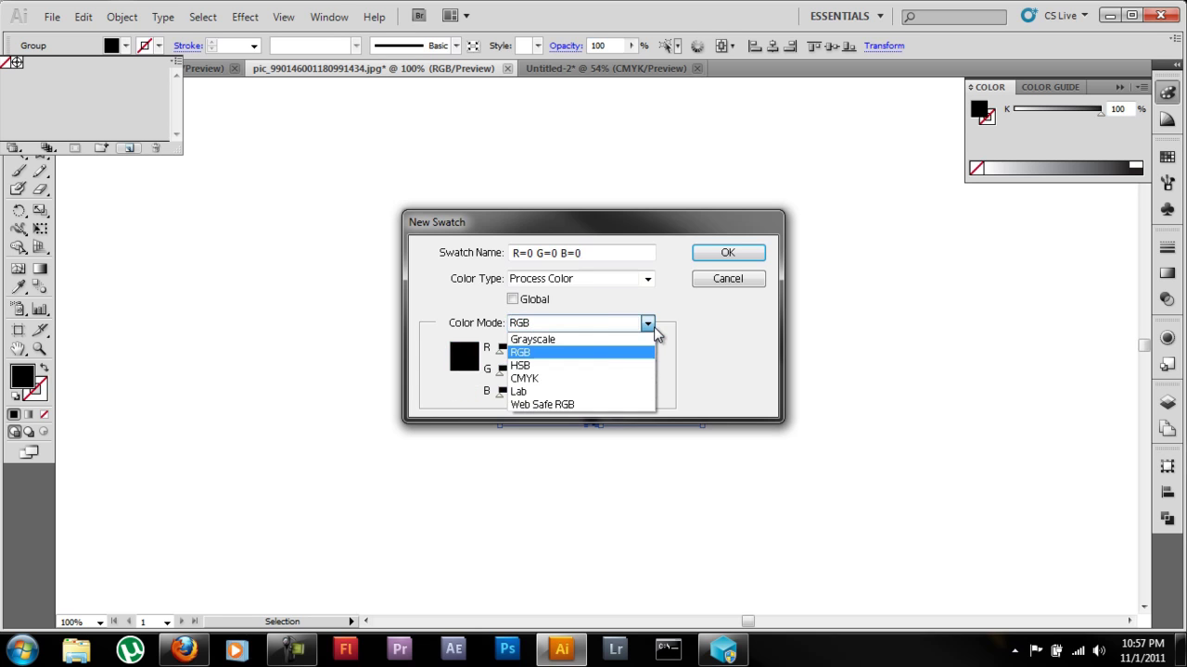
pyautogui.click(591, 359)
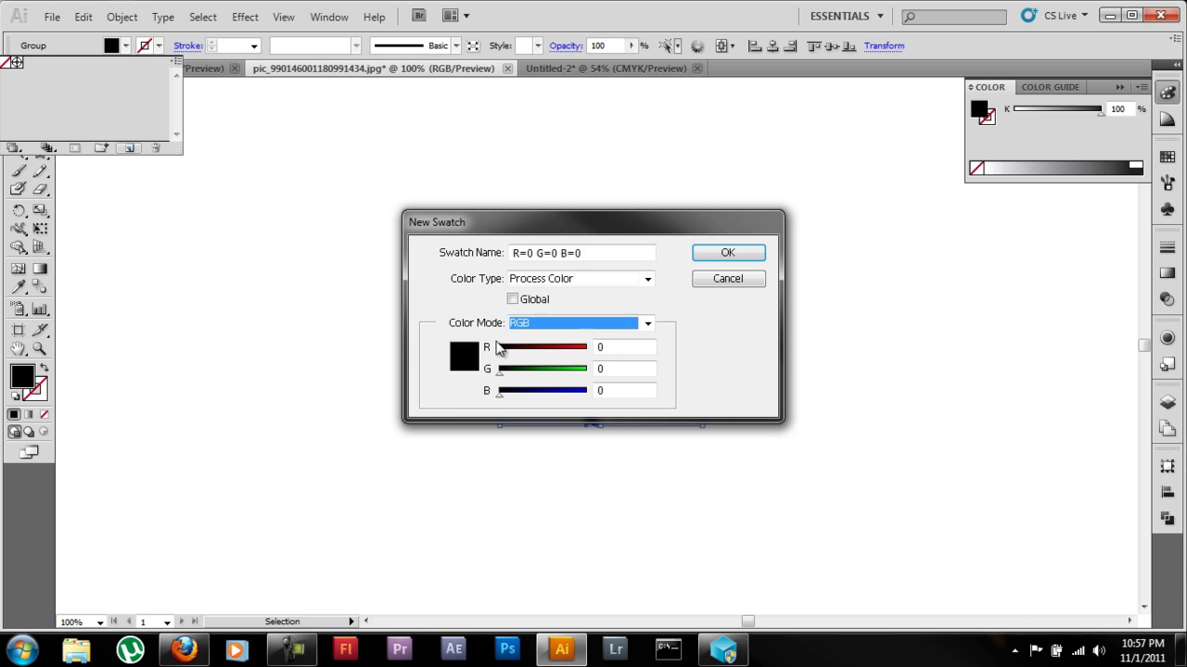
pyautogui.moveTo(500, 352); pyautogui.dragTo(526, 381)
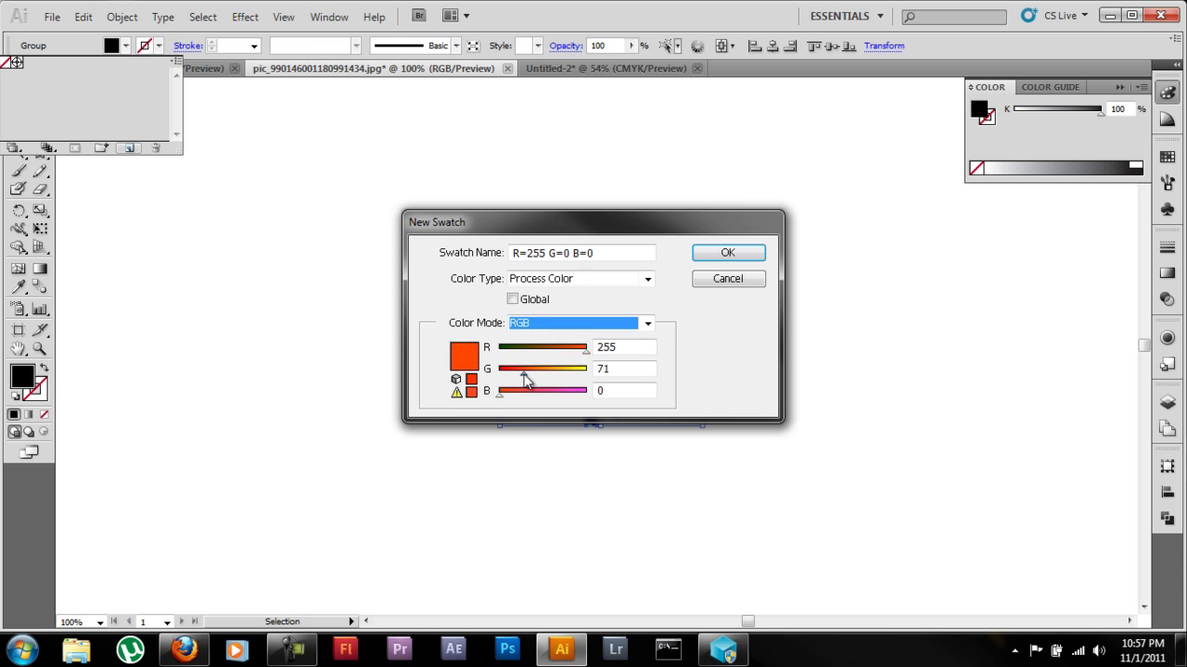
pyautogui.click(728, 254)
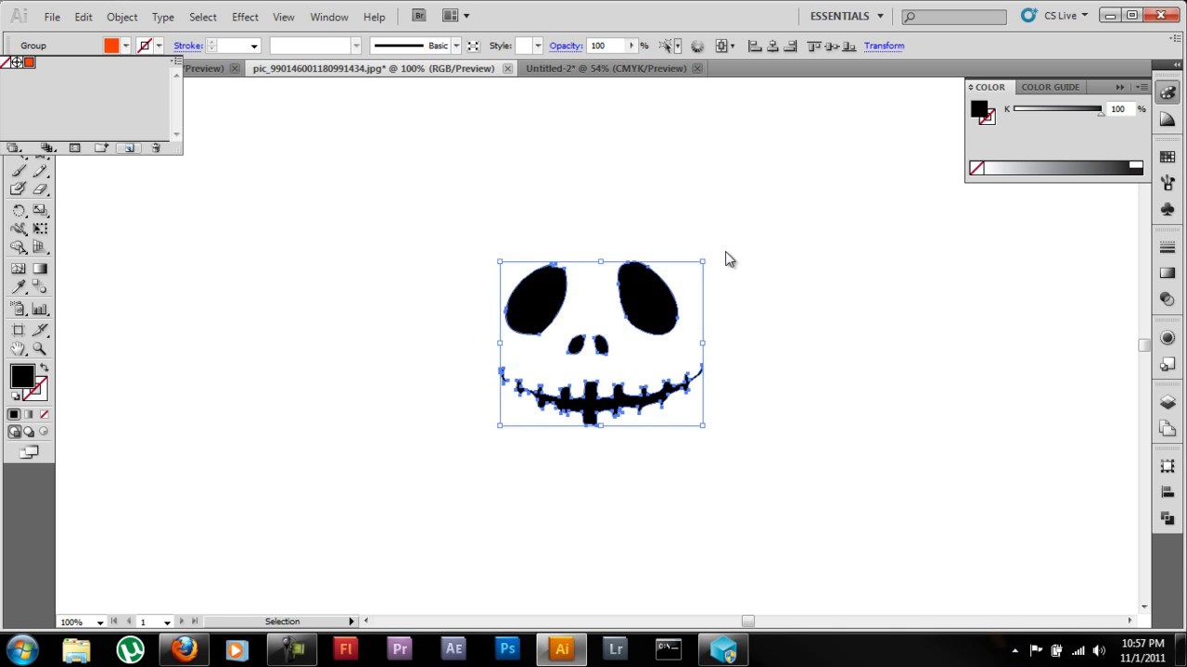
# Close the swatch list, deselect the orange face and collapse the colour panel
pyautogui.click(127, 46)
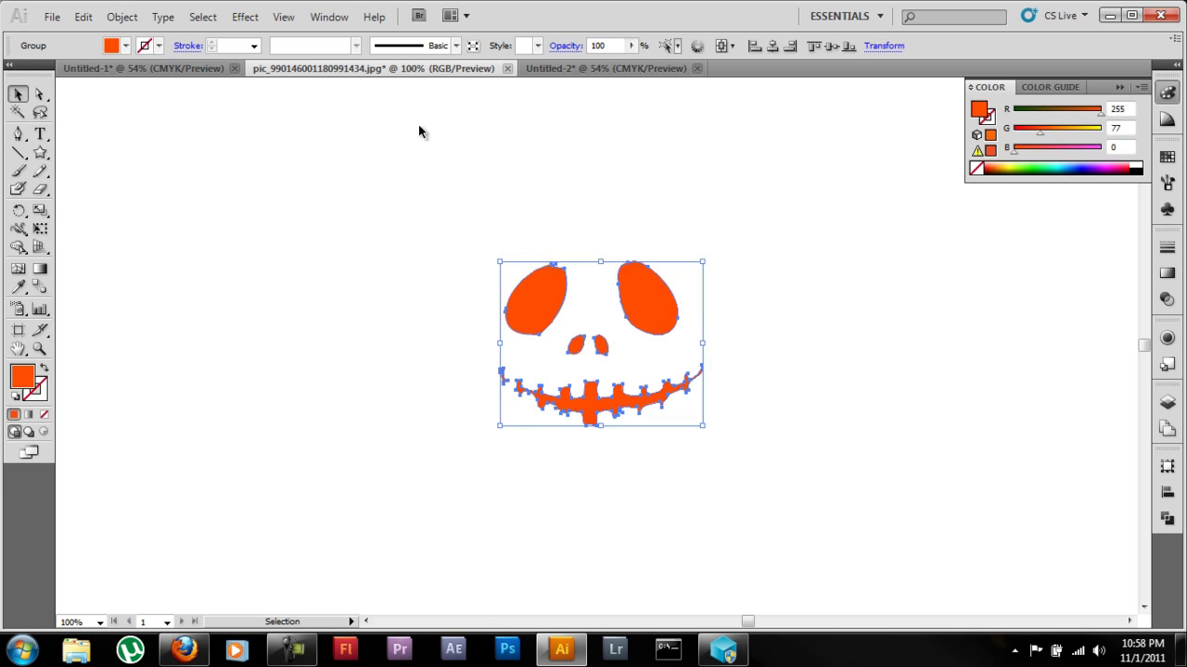
pyautogui.click(577, 180)
pyautogui.click(1117, 90)
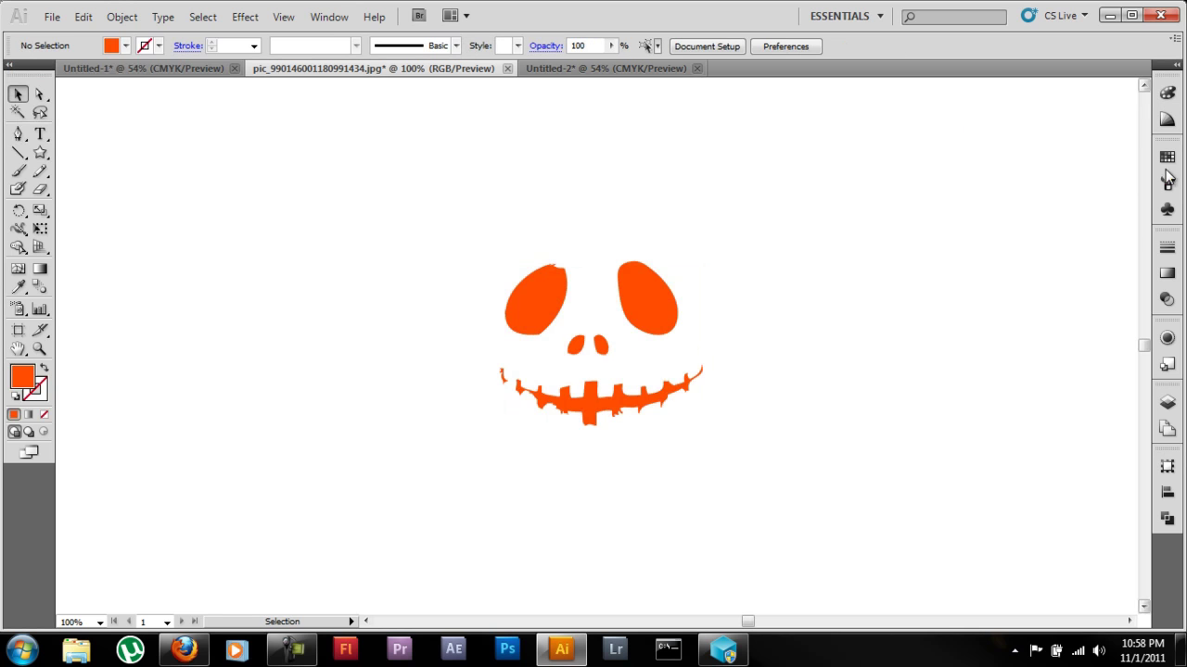
# Drag the orange face into the Symbols panel and name the symbol 'Jack O' lantern'
pyautogui.click(1168, 210)
pyautogui.moveTo(670, 297); pyautogui.dragTo(1054, 209)
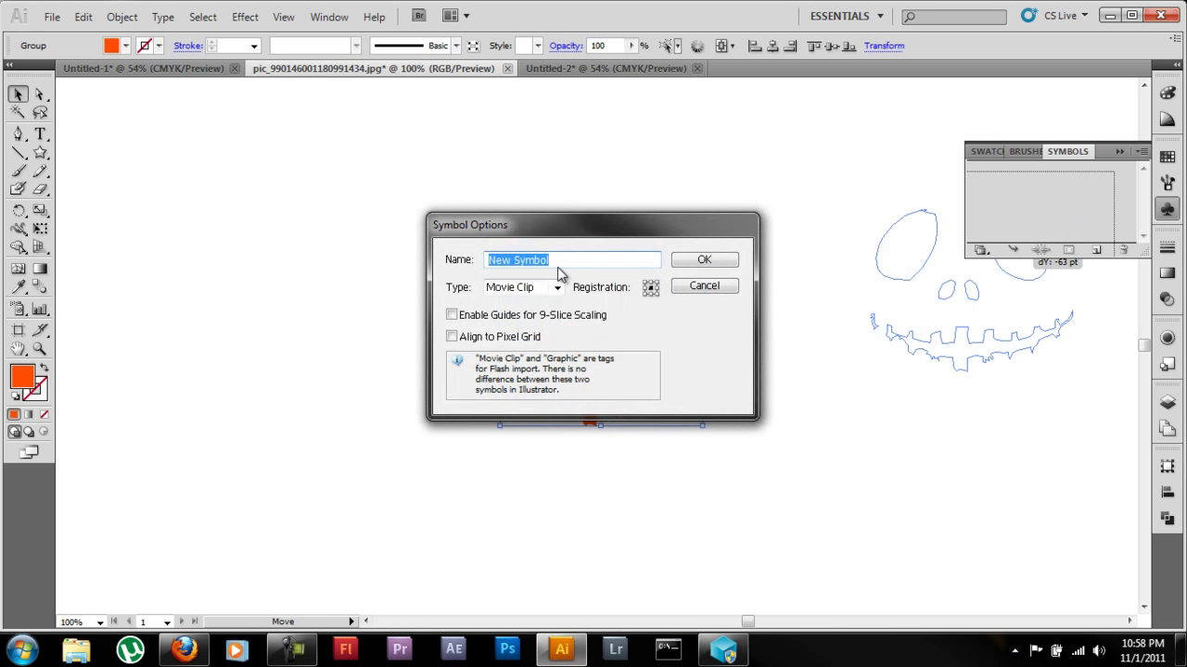
pyautogui.write("Jack O'")
pyautogui.write('lantern')
pyautogui.click(702, 261)
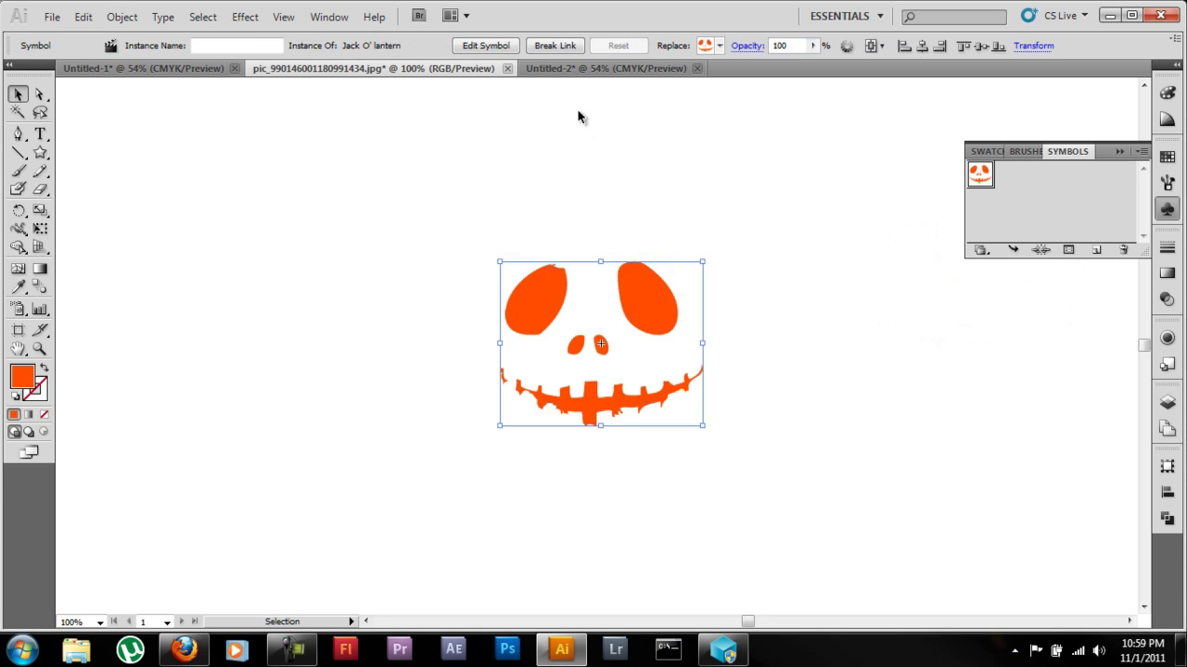
pyautogui.click(582, 71)
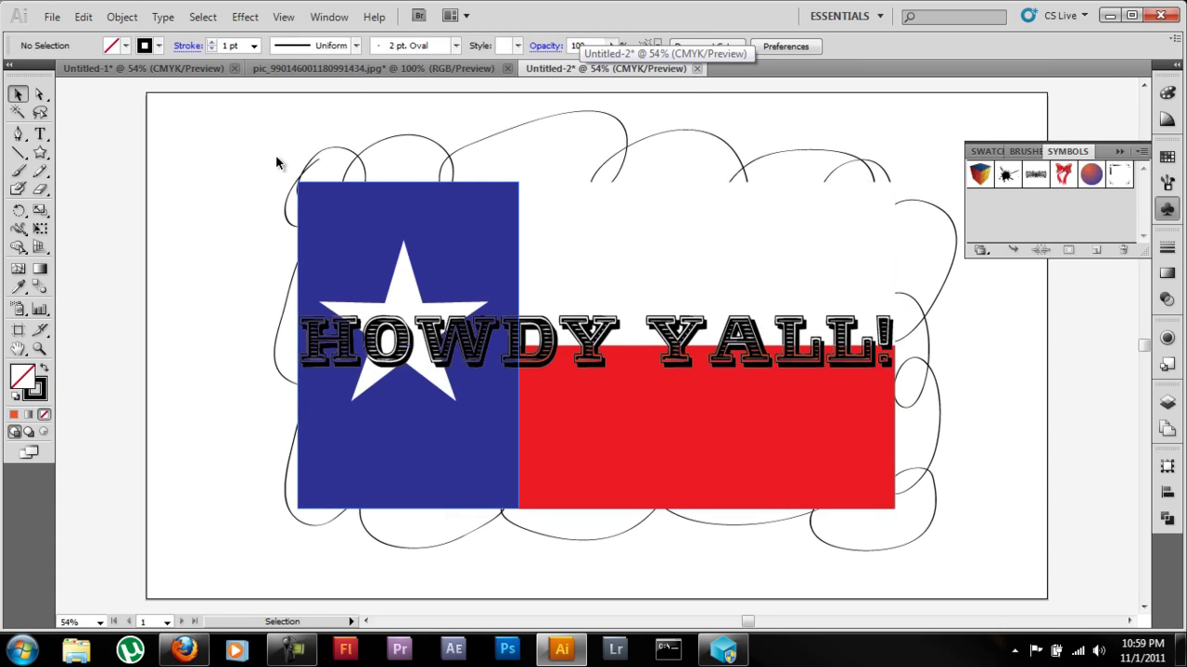
# Select all the flag, HOWDY YALL! text and freehand loop together with Ctrl+A
pyautogui.moveTo(211, 125); pyautogui.dragTo(1017, 536)
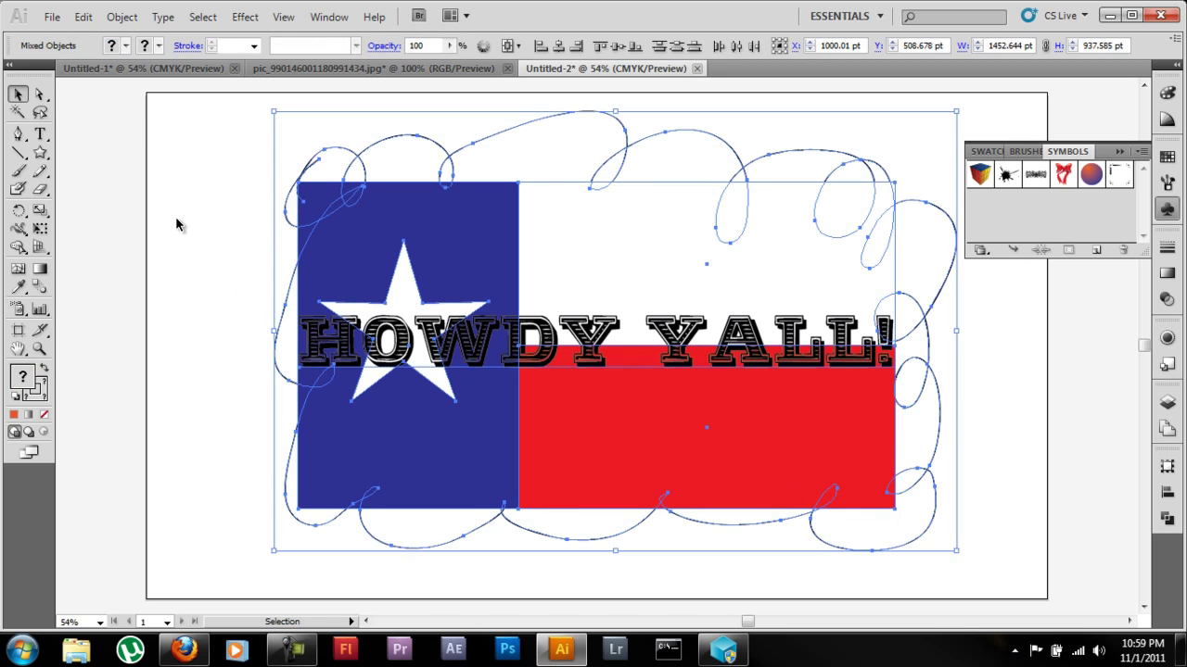
pyautogui.click(363, 164)
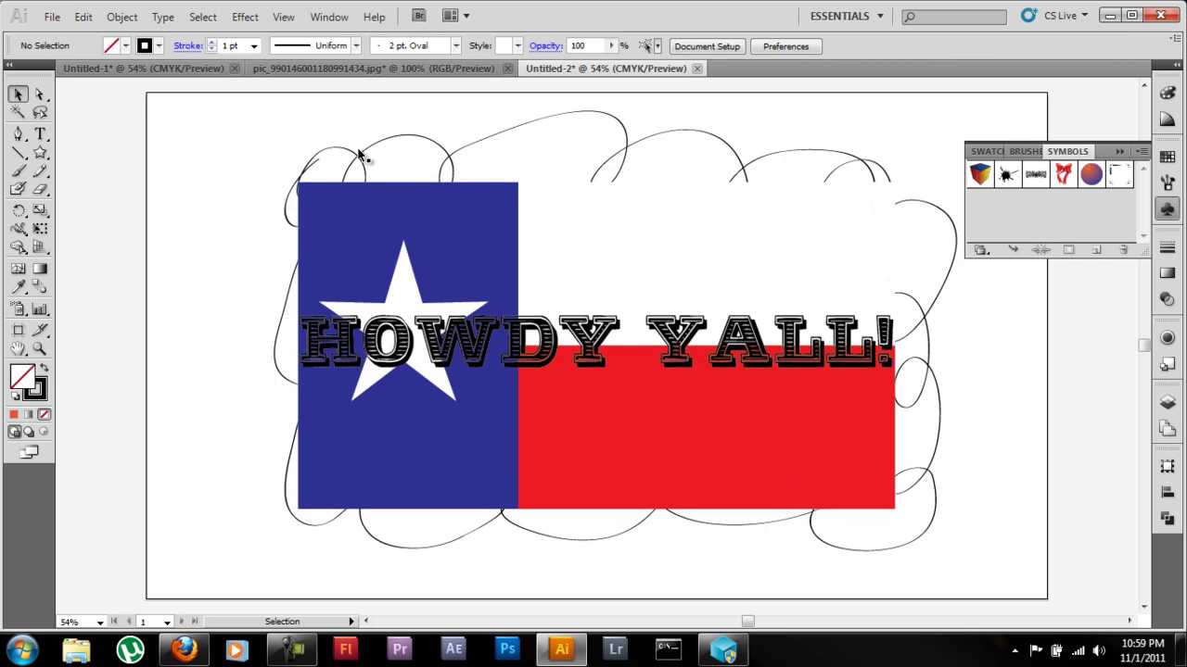
pyautogui.click(370, 173)
pyautogui.hotkey('ctrl', 'a')
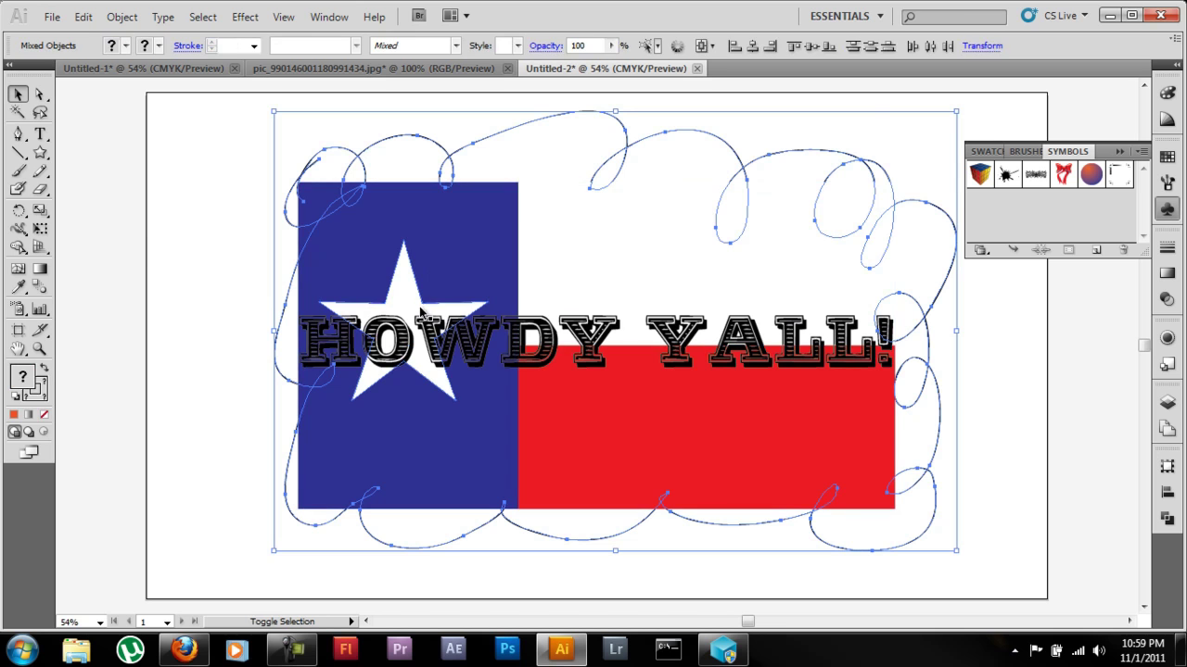
pyautogui.click(206, 289)
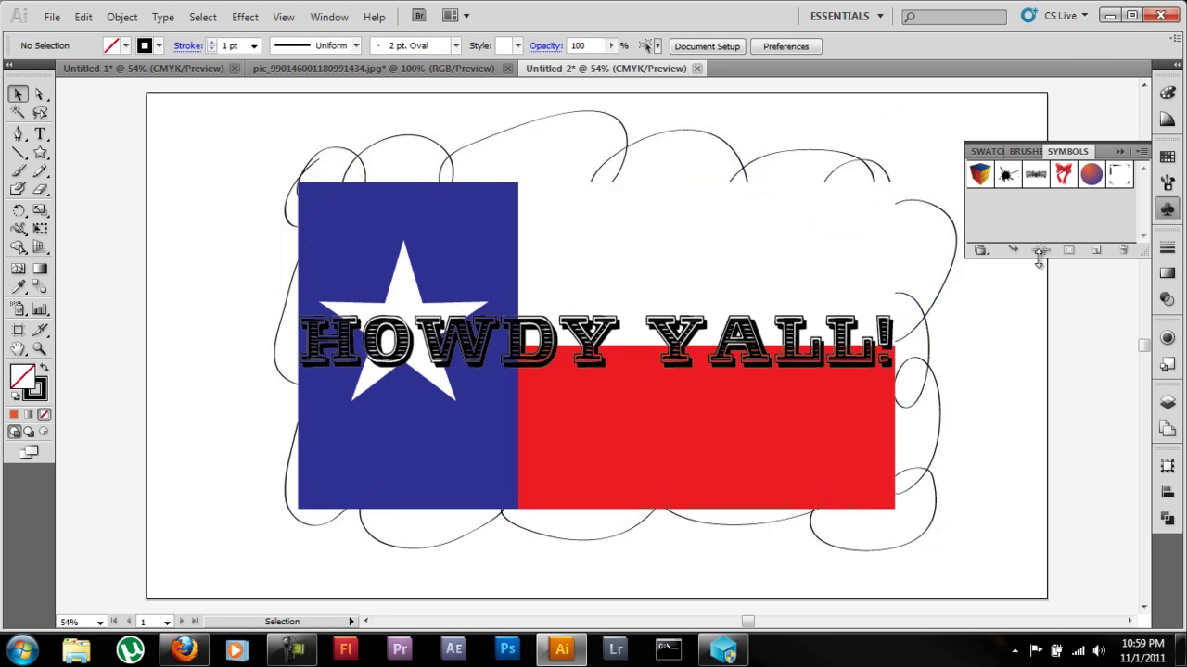
pyautogui.click(1167, 401)
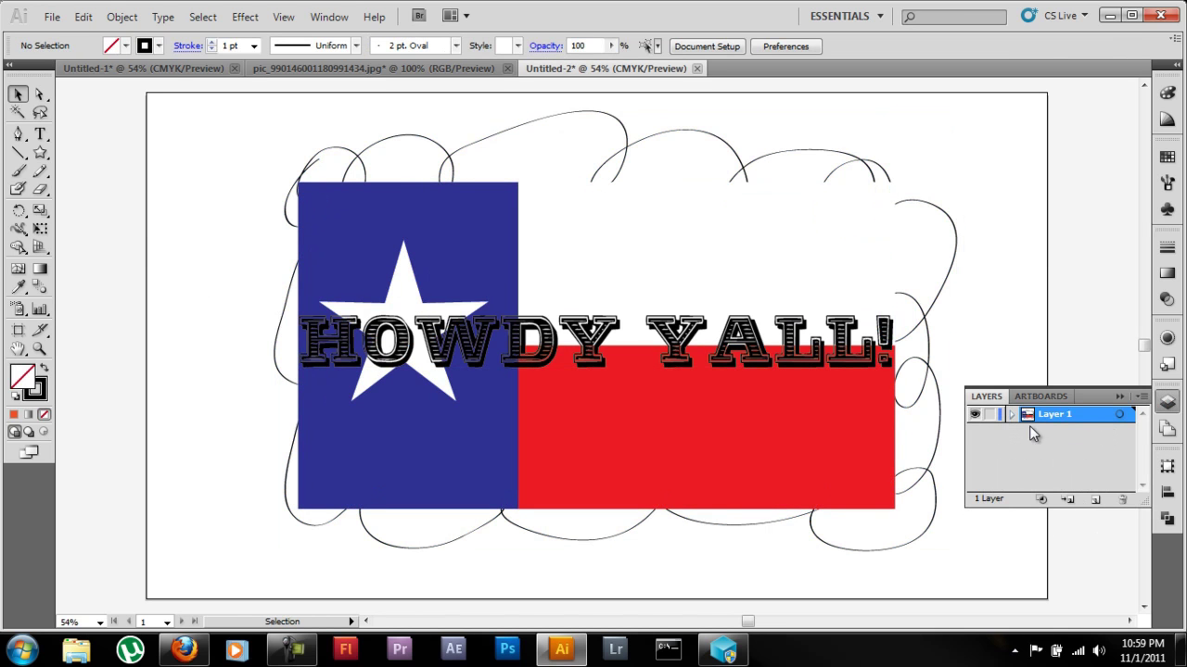
pyautogui.keyDown('alt'); pyautogui.click(1086, 419); pyautogui.keyUp('alt')
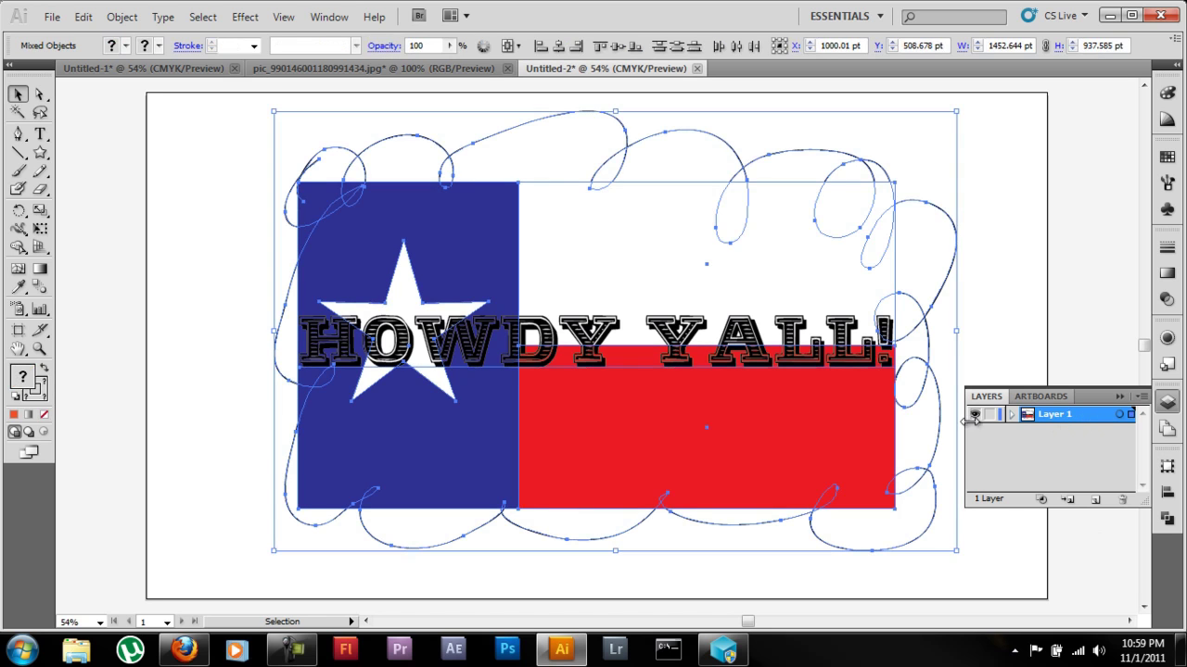
pyautogui.hotkey('ctrl', 'shift', 'a')
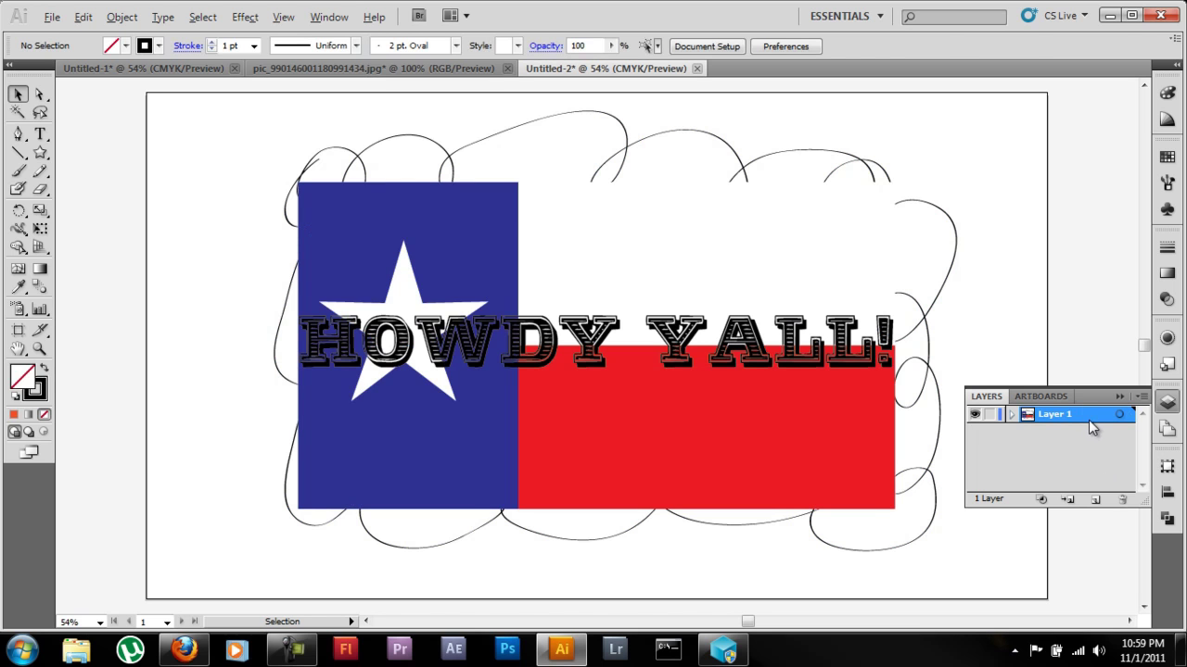
pyautogui.hotkey('ctrl', 'a')
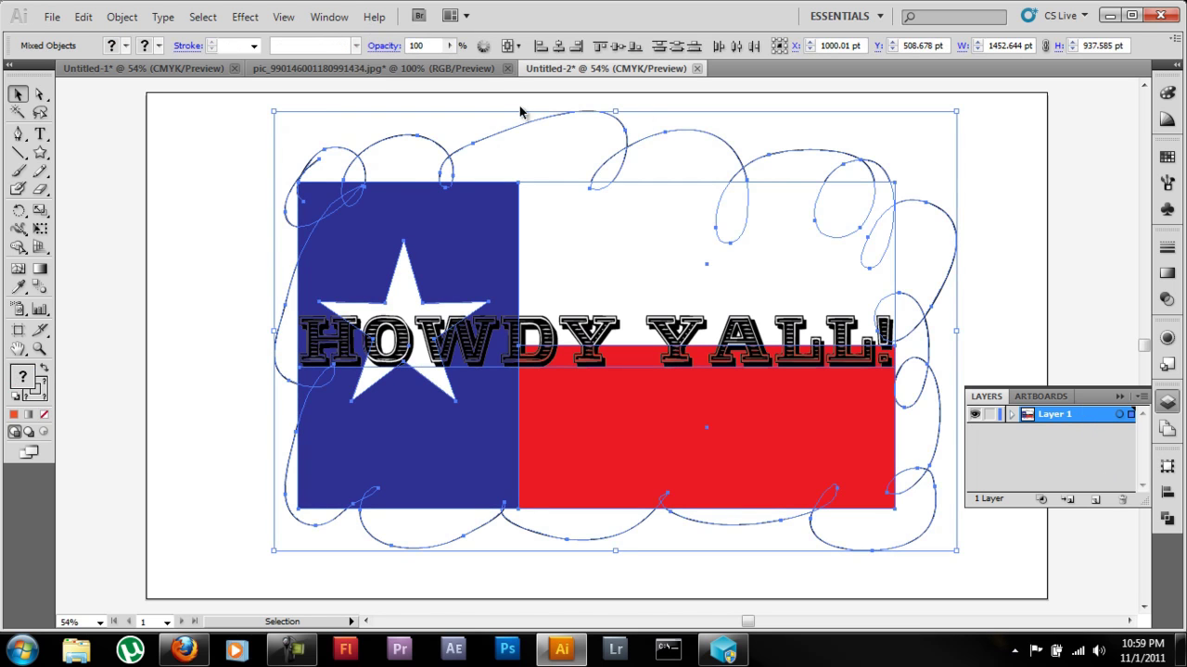
# Drag the flag artwork into Symbols as Graphic type 'BIG TEX!', then deselect it
pyautogui.click(1166, 209)
pyautogui.moveTo(925, 263); pyautogui.dragTo(1017, 222)
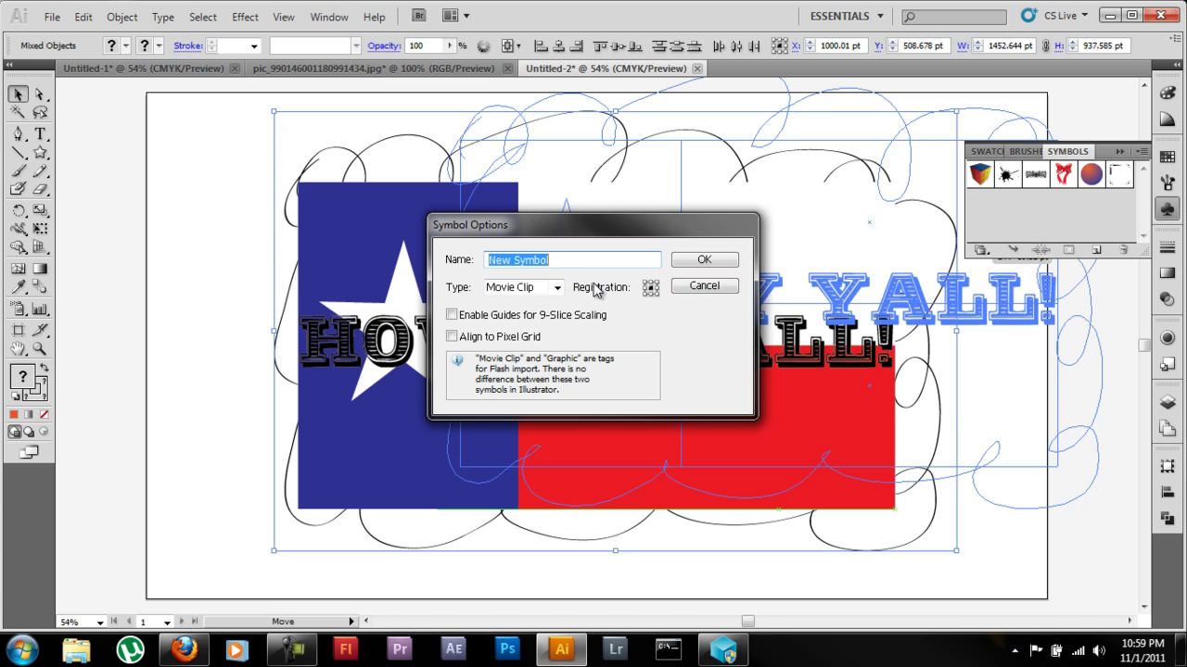
pyautogui.write('BIG TEX')
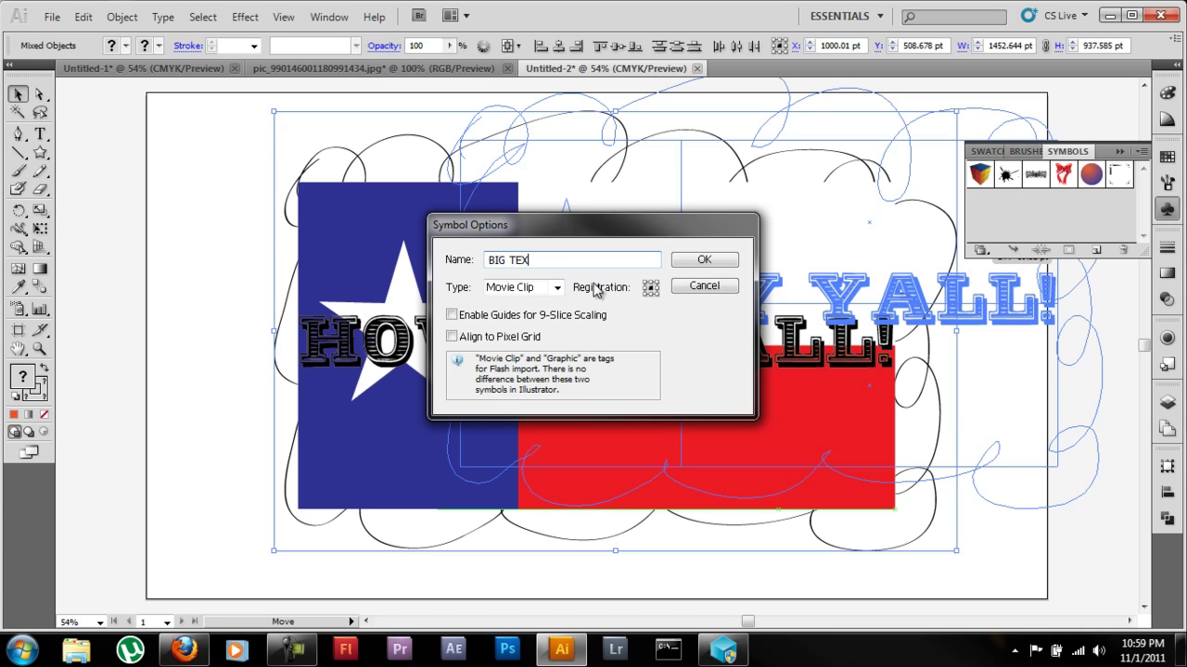
pyautogui.write('!')
pyautogui.click(559, 287)
pyautogui.click(536, 330)
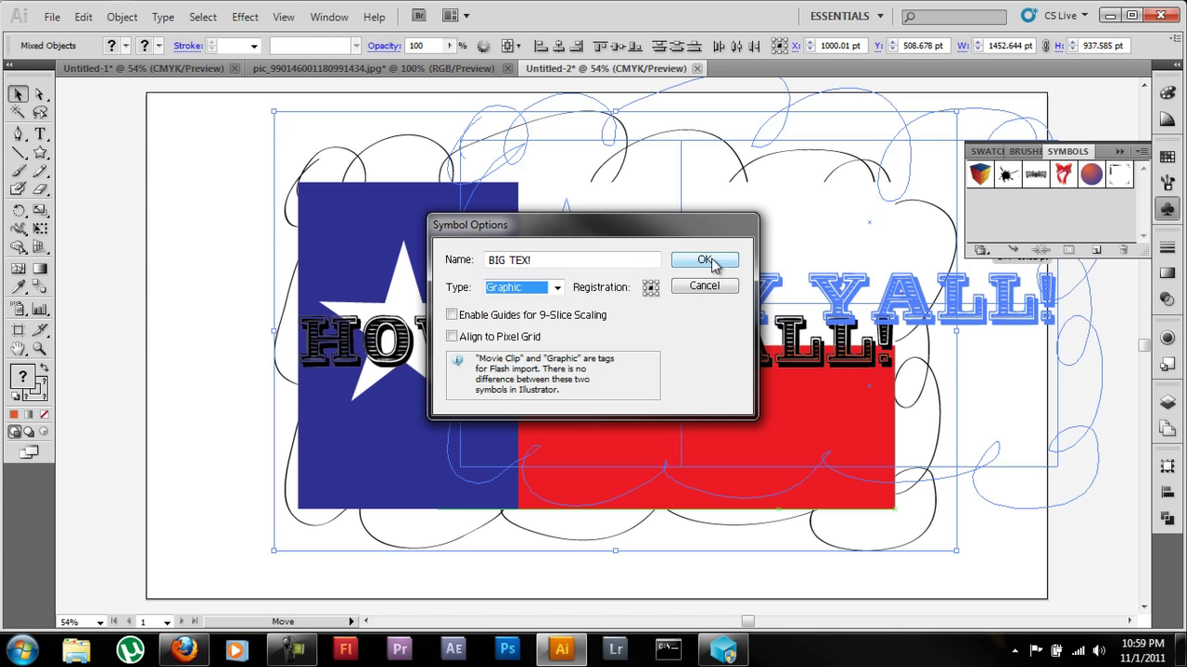
pyautogui.click(705, 261)
pyautogui.click(401, 87)
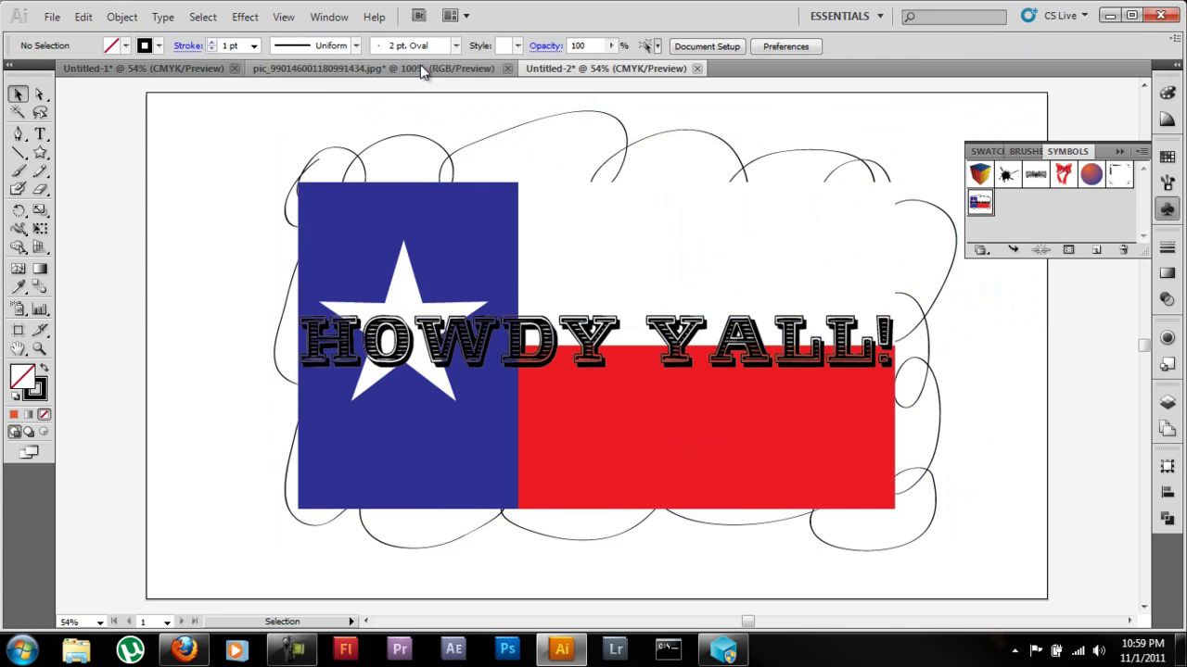
# Place a test Jack O' lantern instance in the pumpkin document, then delete it
pyautogui.click(420, 68)
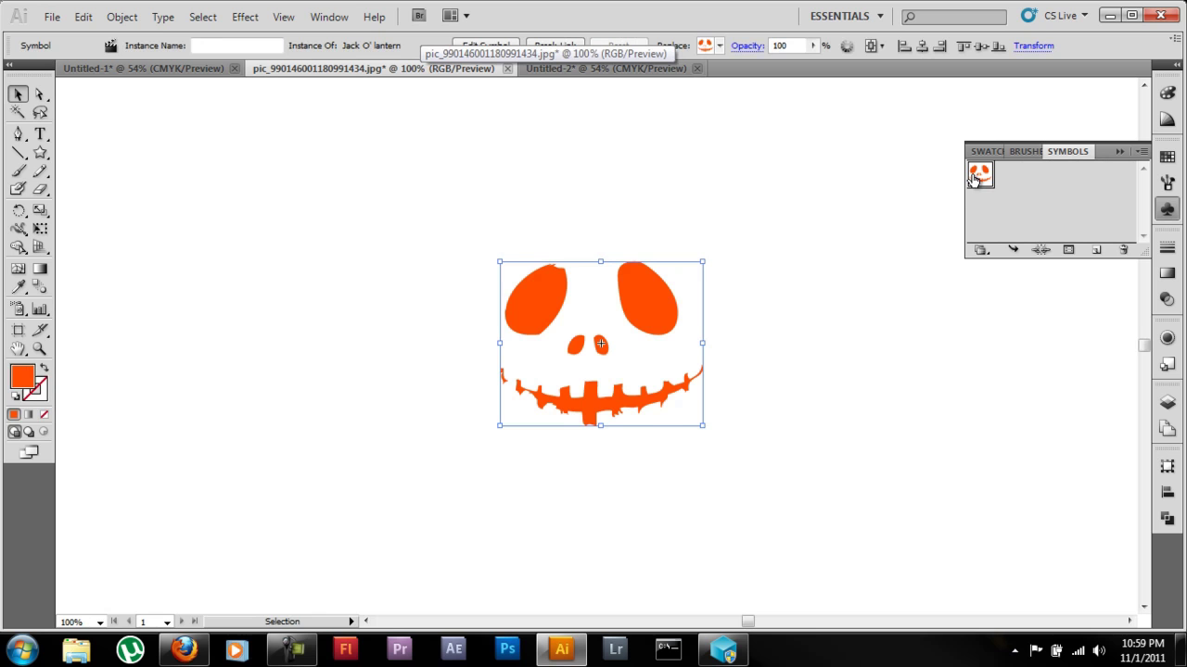
pyautogui.moveTo(973, 179); pyautogui.dragTo(749, 165)
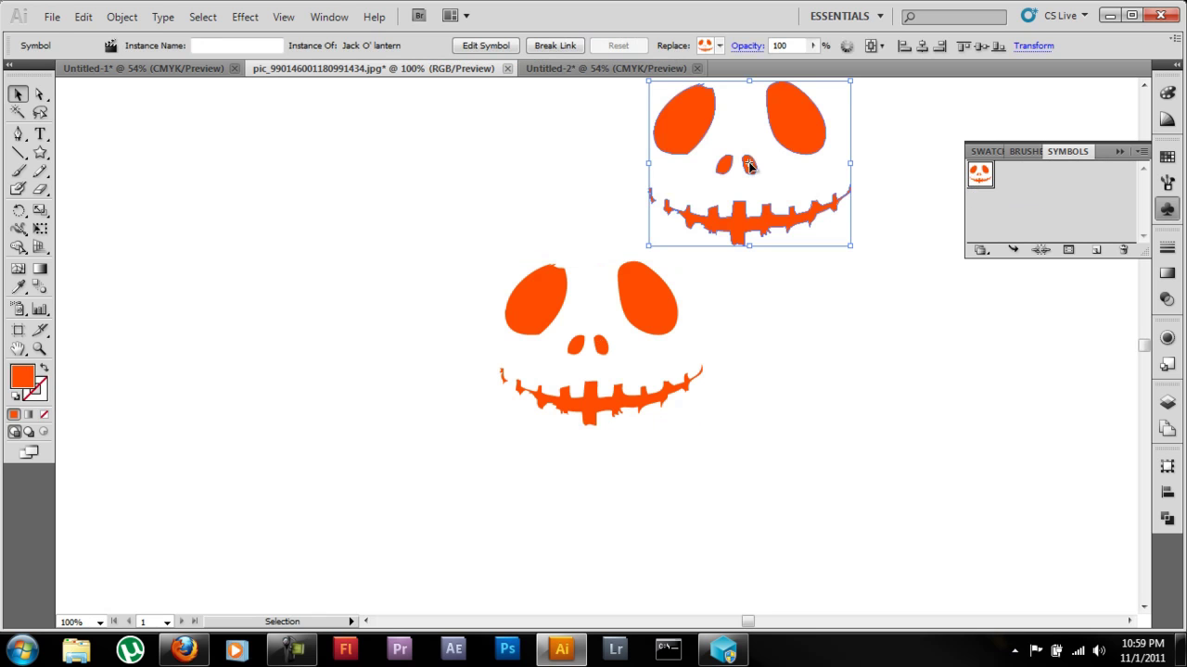
pyautogui.press('Delete')
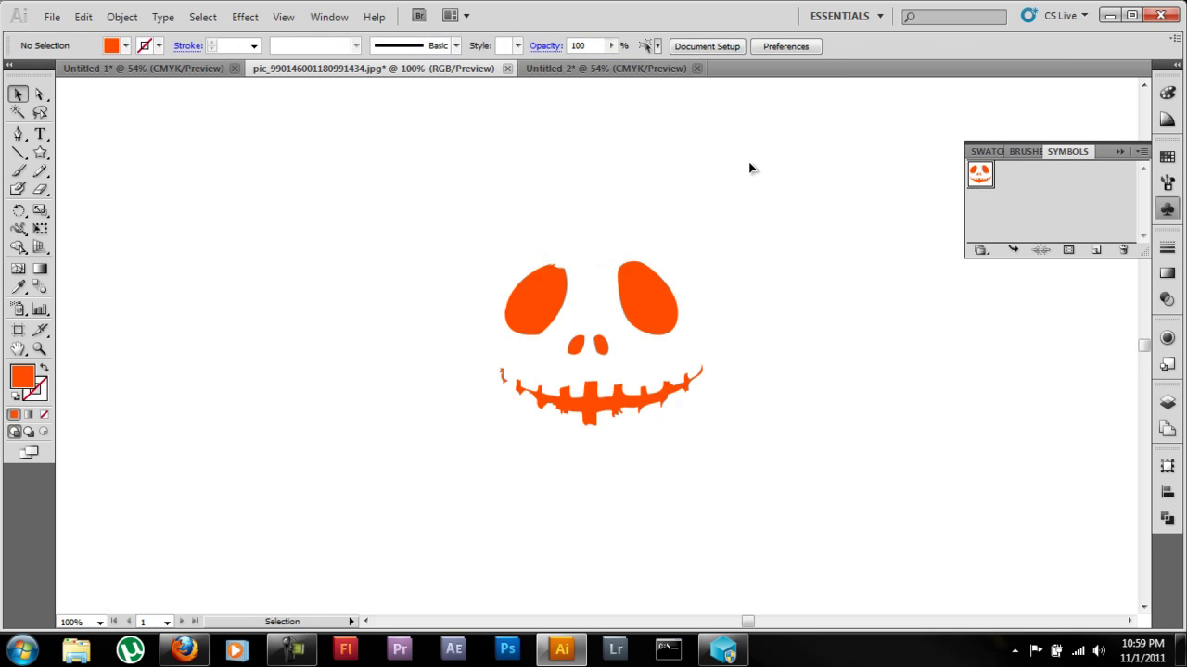
# Cycle through the Texas flag, Untitled-1 and pumpkin tabs, ending on the pumpkin-face document
pyautogui.click(585, 72)
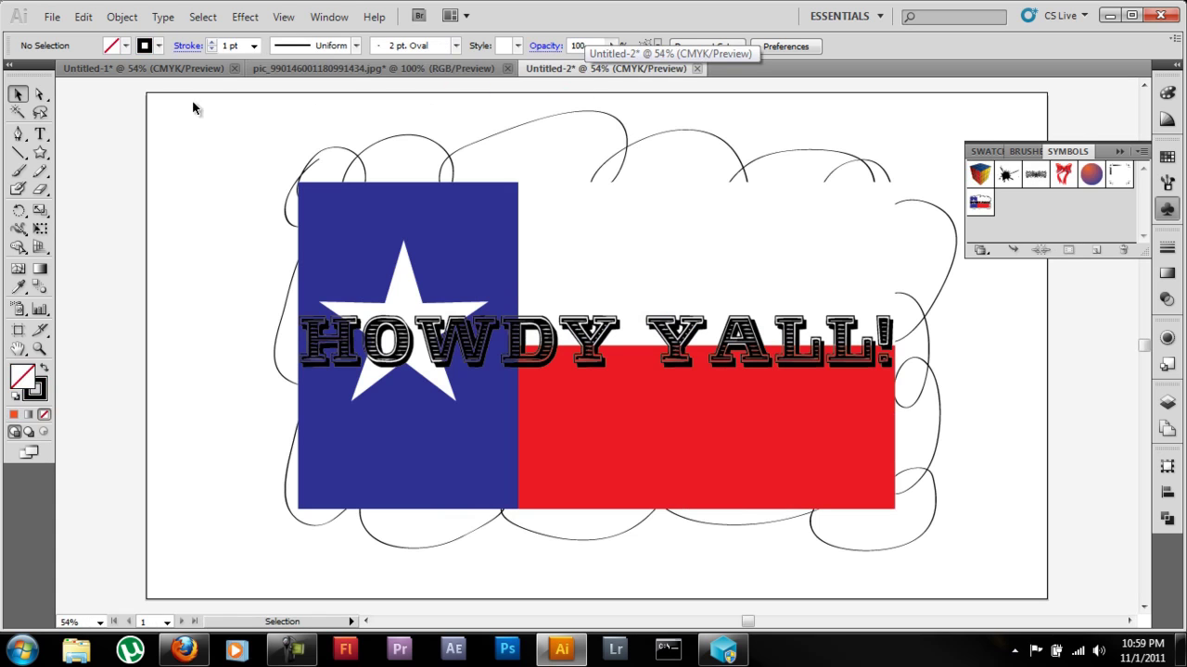
pyautogui.click(193, 68)
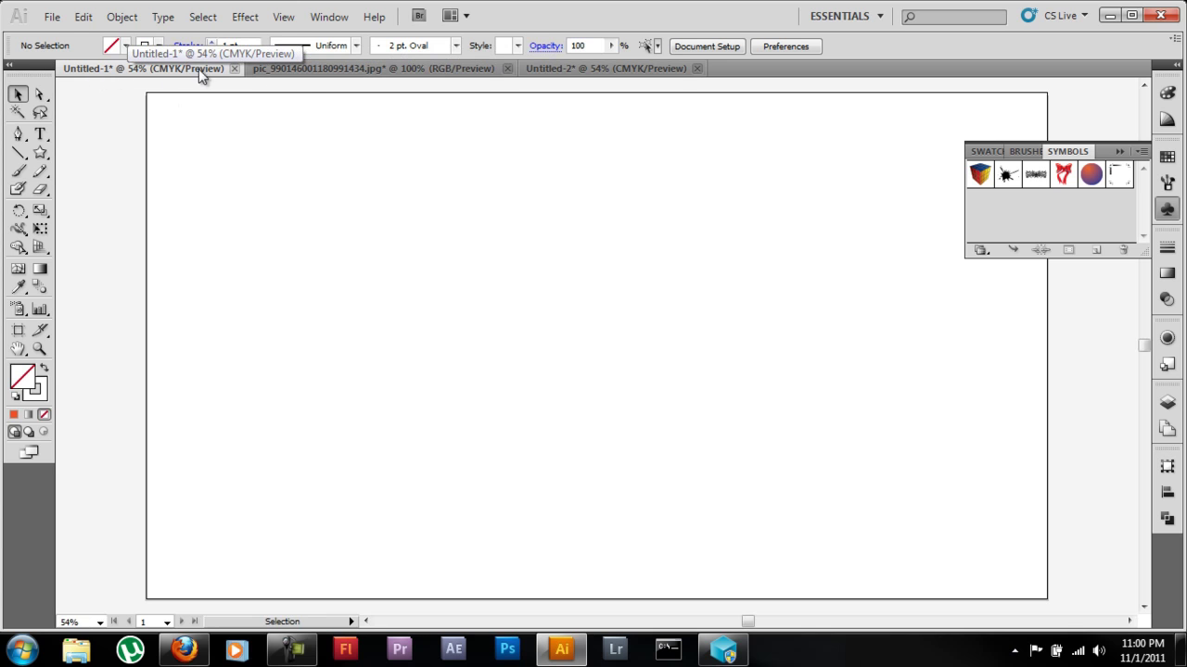
pyautogui.click(294, 71)
pyautogui.click(545, 67)
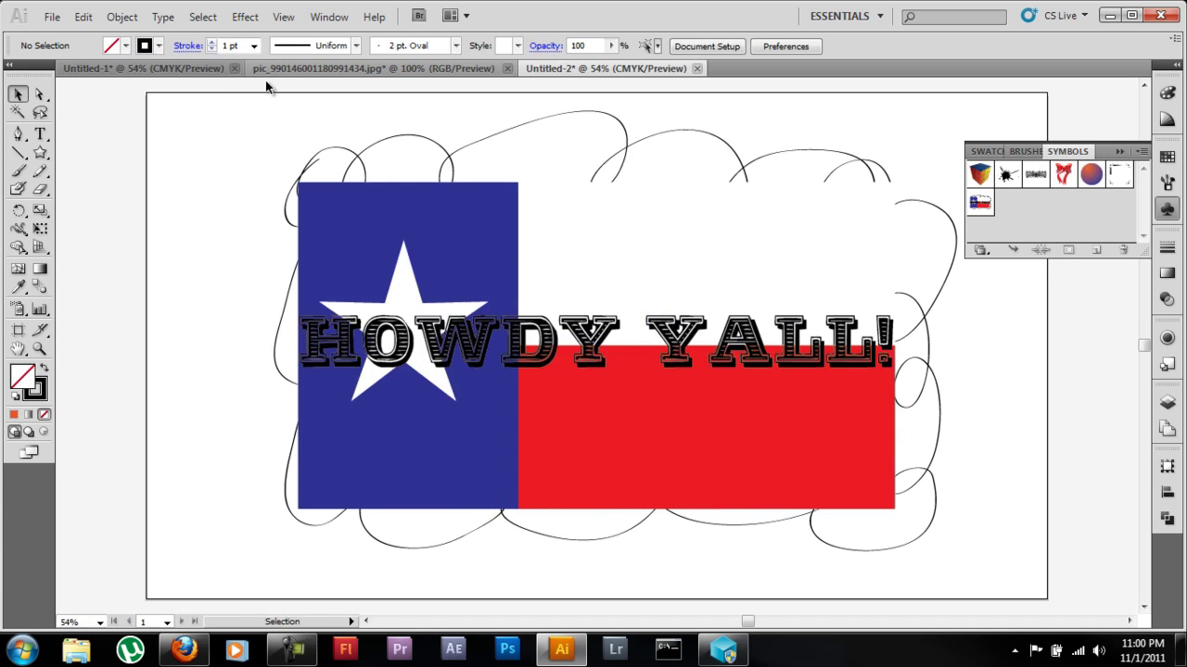
pyautogui.click(188, 72)
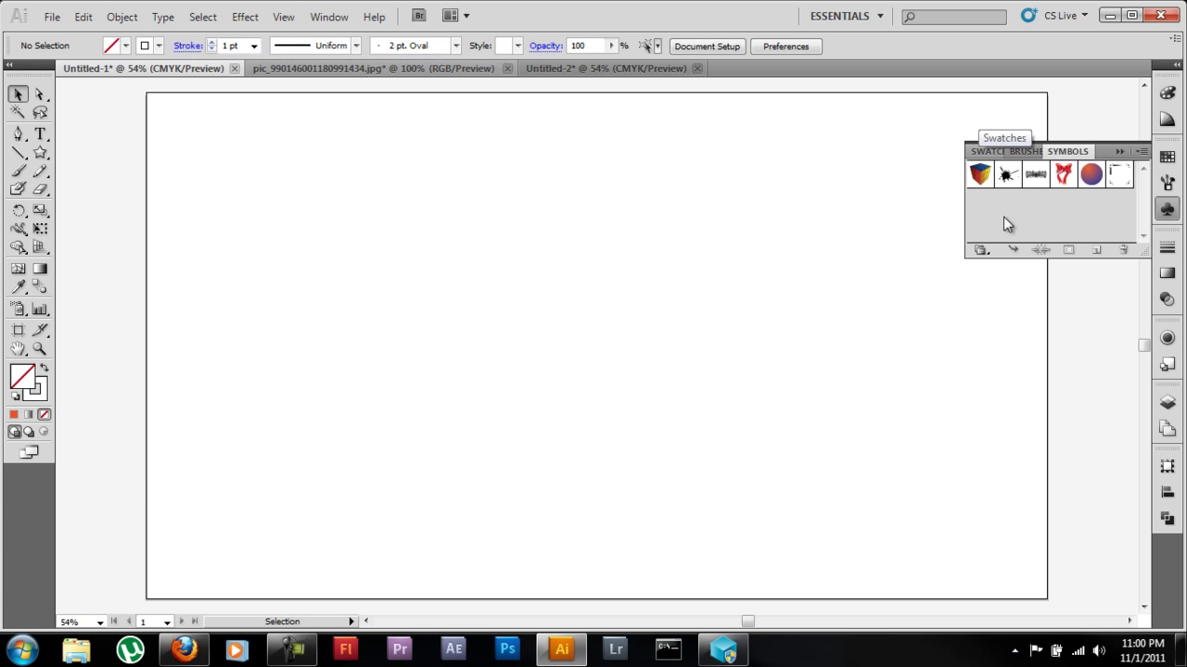
pyautogui.click(418, 72)
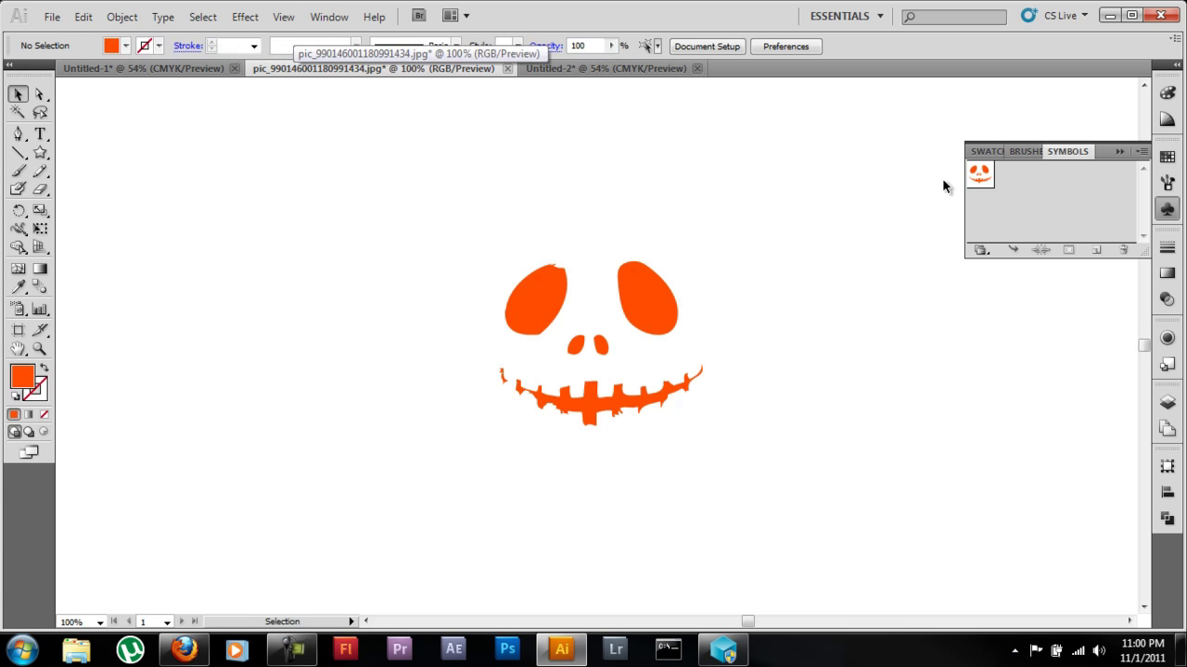
# Drag the Jack O' lantern symbol into Untitled-1, then delete the placed instance
pyautogui.moveTo(979, 173); pyautogui.dragTo(226, 109)
pyautogui.moveTo(188, 74); pyautogui.dragTo(189, 74)
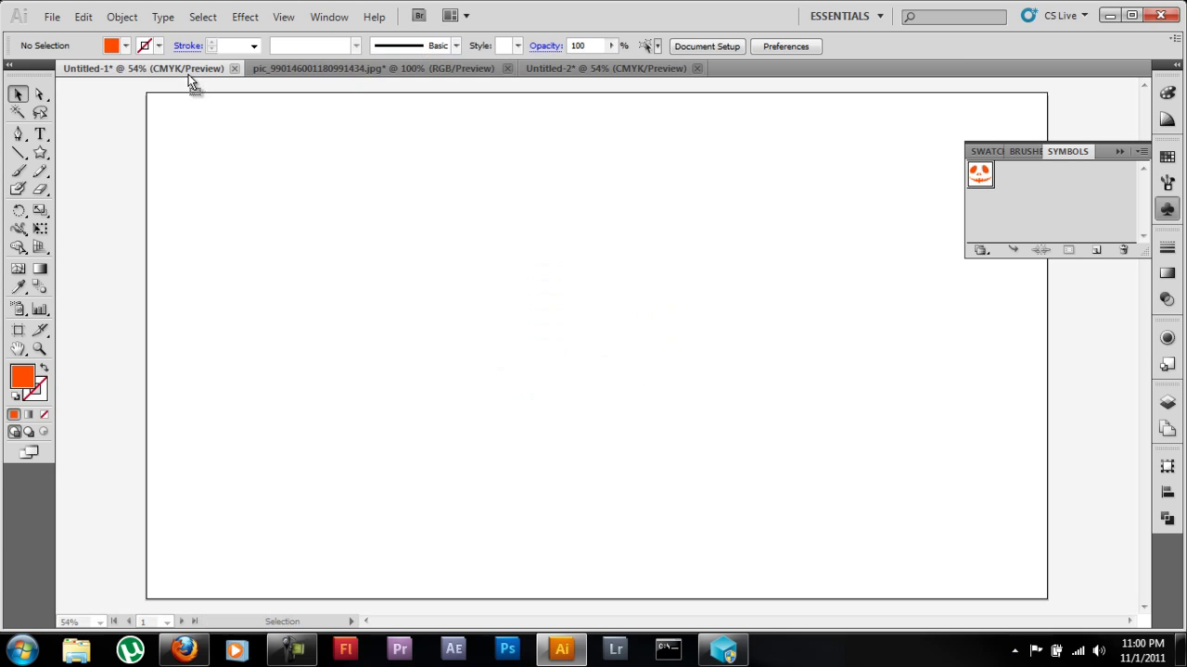
pyautogui.moveTo(955, 222); pyautogui.dragTo(752, 255)
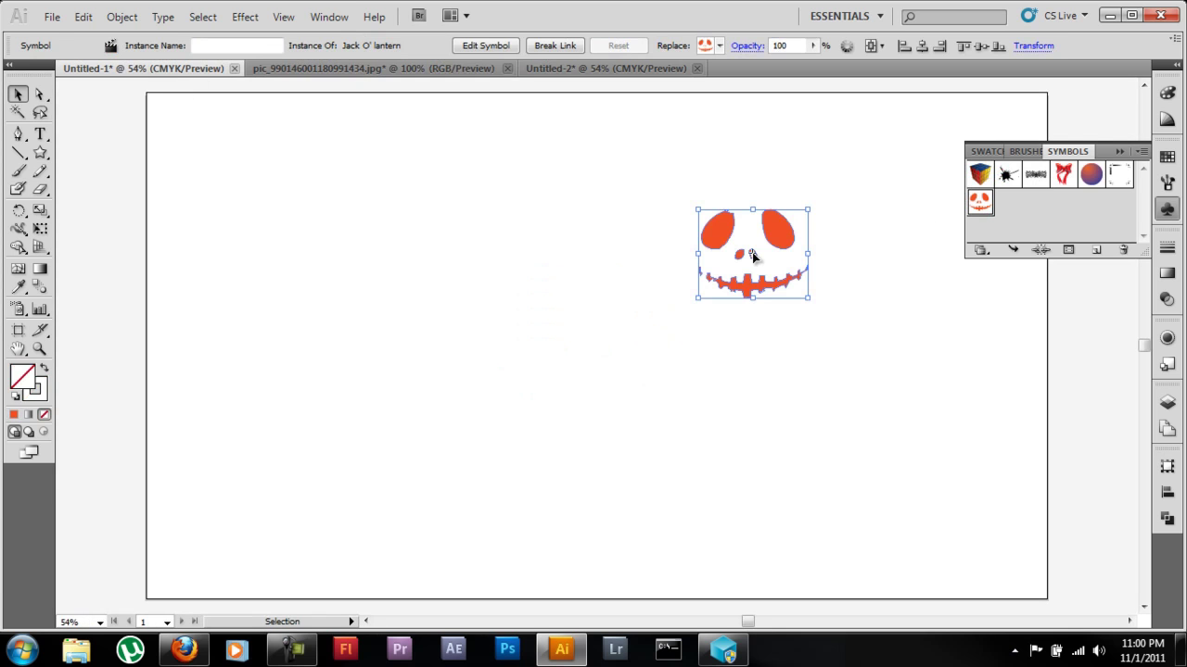
pyautogui.press('Delete')
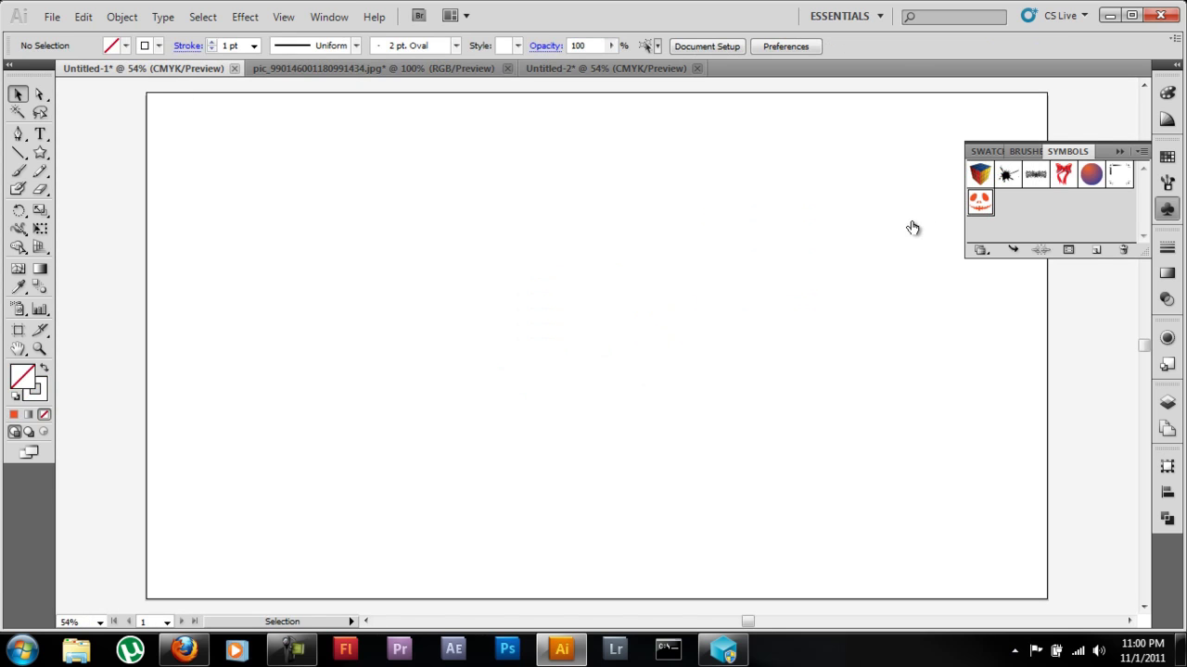
# Bring the BIG TEX! symbol into Untitled-1, delete its instance and collapse the Symbols panel
pyautogui.click(630, 65)
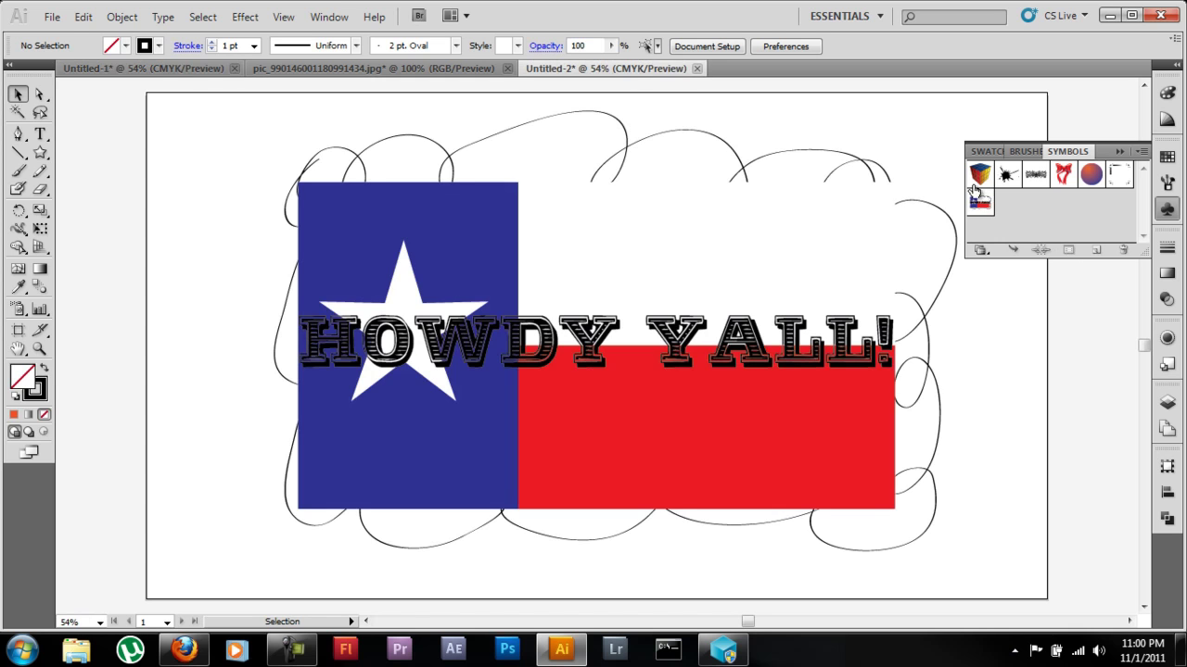
pyautogui.moveTo(524, 130); pyautogui.dragTo(405, 141)
pyautogui.press('Delete')
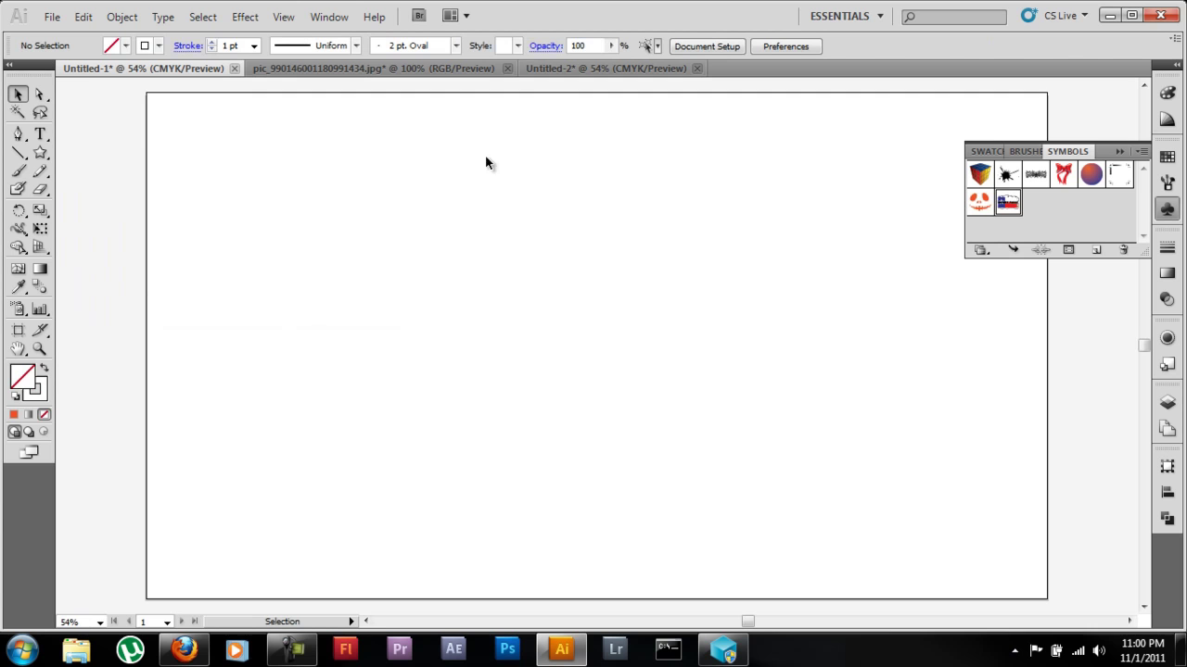
pyautogui.click(1121, 152)
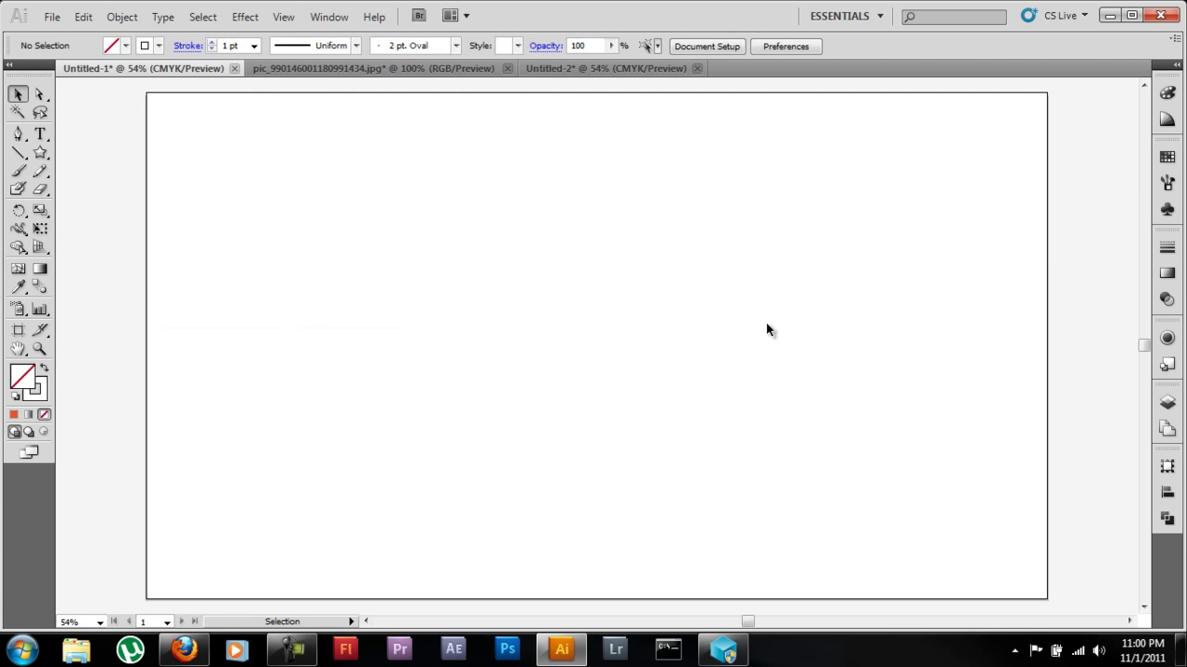